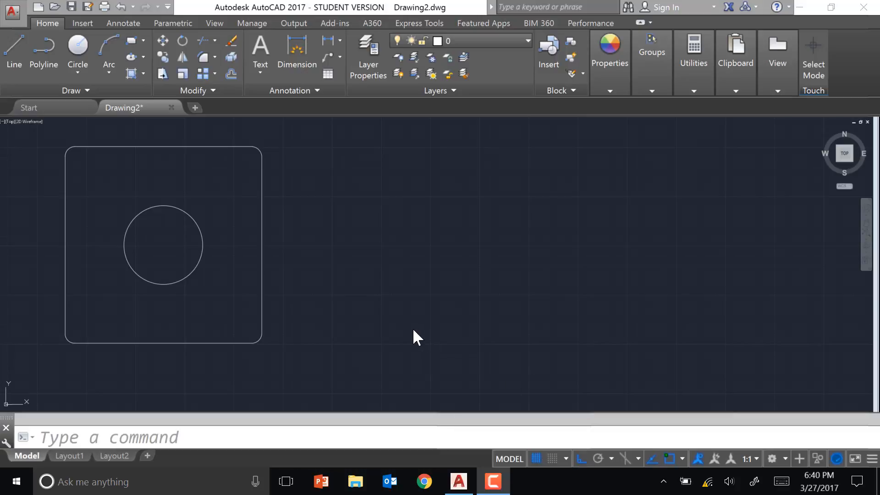
Step: Draw a 10 by 10 square from orthogonal lines beside the rounded square, finishing the last edge at the starting point
{"action": "left_click", "coordinate": [583, 460]}
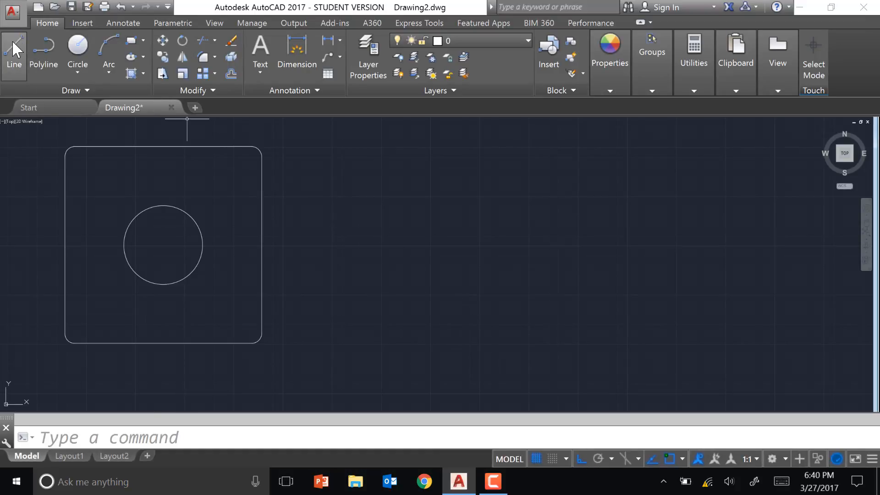
{"action": "type", "text": "L"}
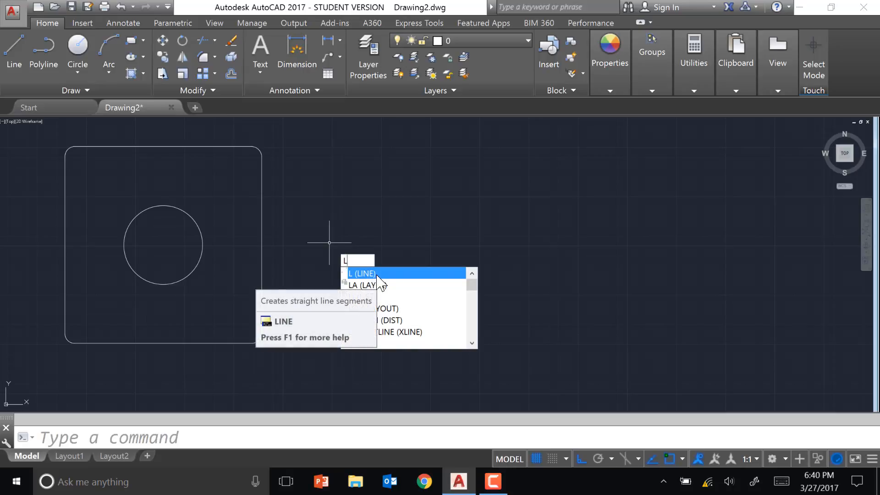
{"action": "left_click", "coordinate": [377, 274]}
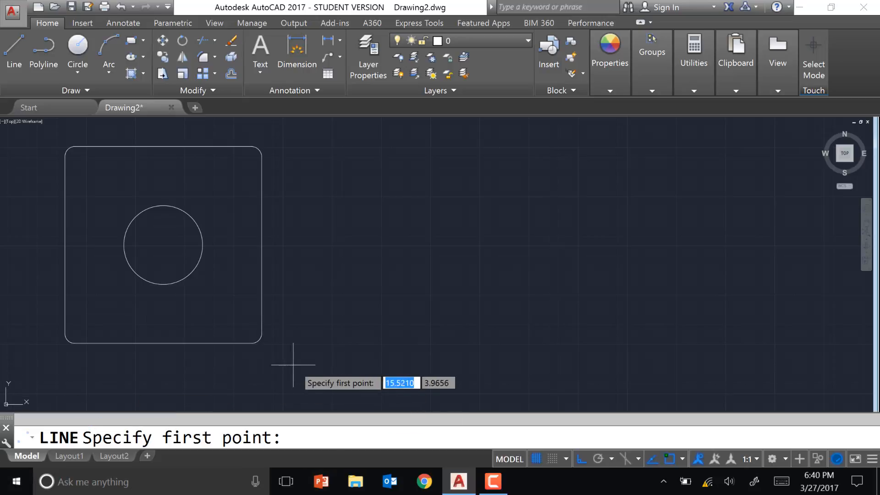
{"action": "left_click", "coordinate": [336, 343]}
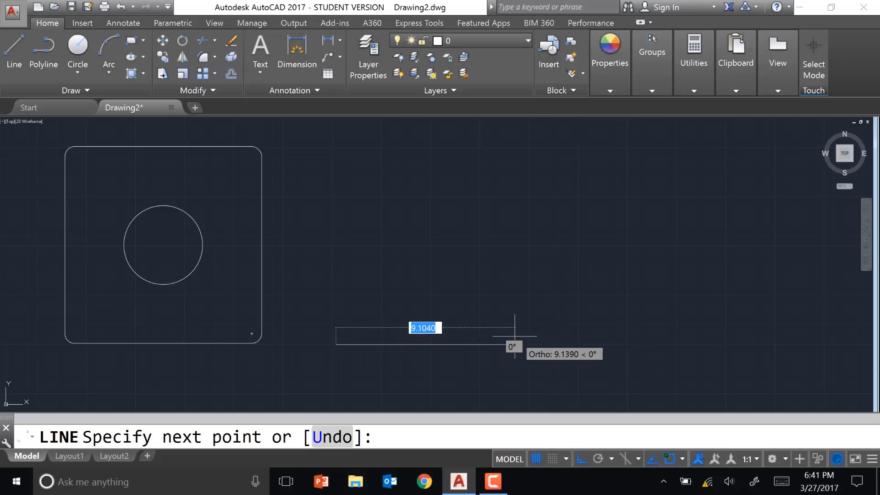
{"action": "type", "text": "10"}
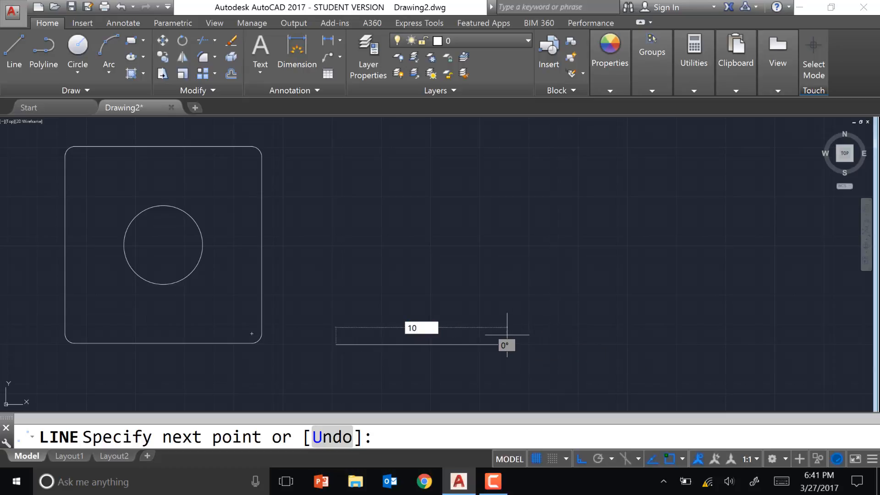
{"action": "key", "text": "Return"}
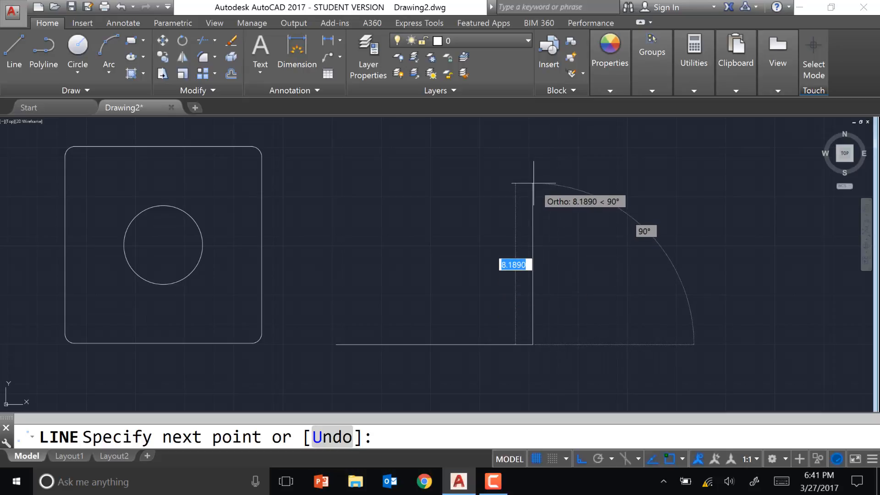
{"action": "type", "text": "10"}
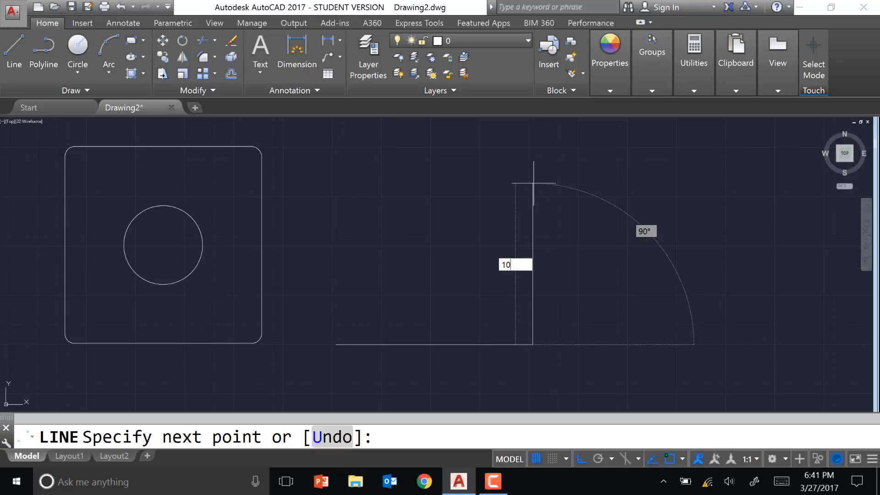
{"action": "key", "text": "Return"}
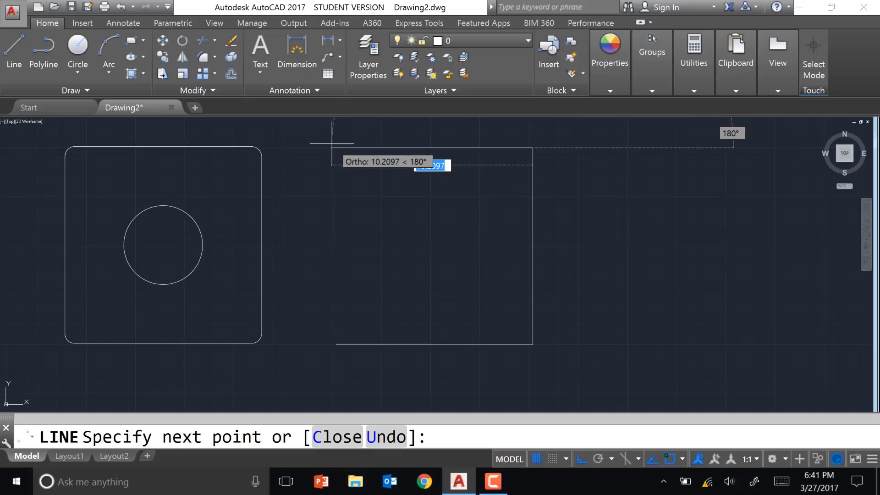
{"action": "type", "text": "10"}
{"action": "key", "text": "Return"}
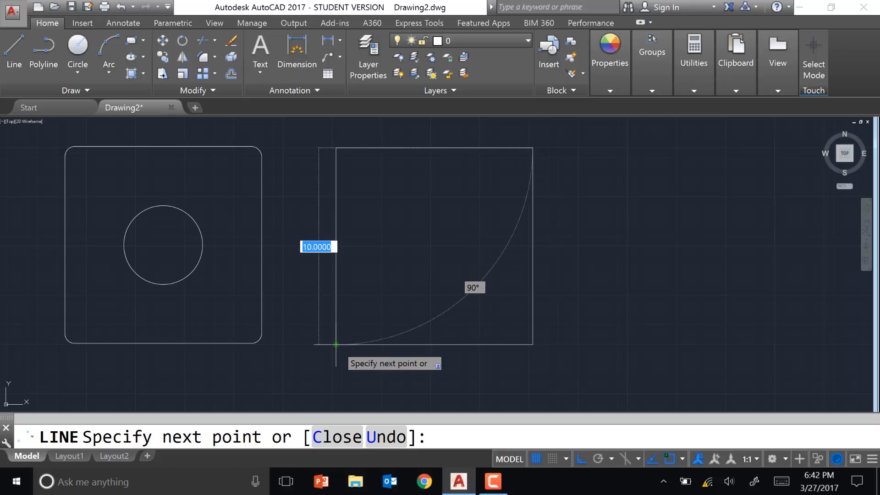
{"action": "left_click", "coordinate": [335, 344]}
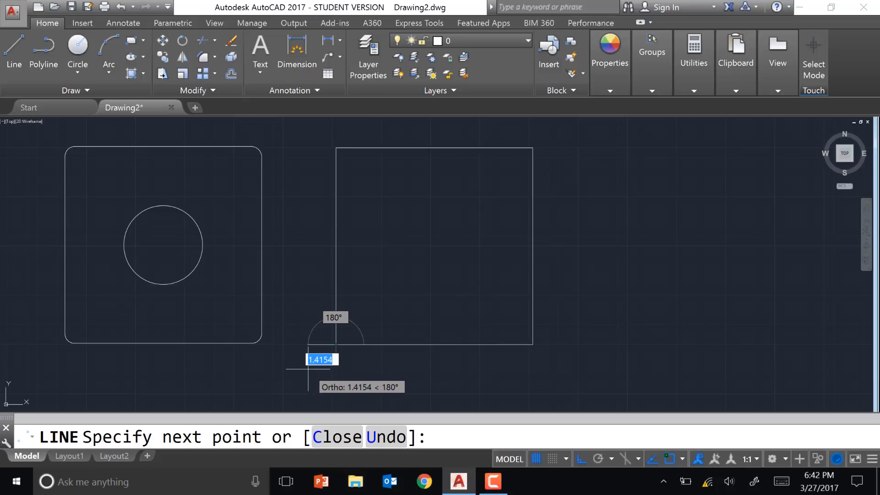
{"action": "key", "text": "Escape"}
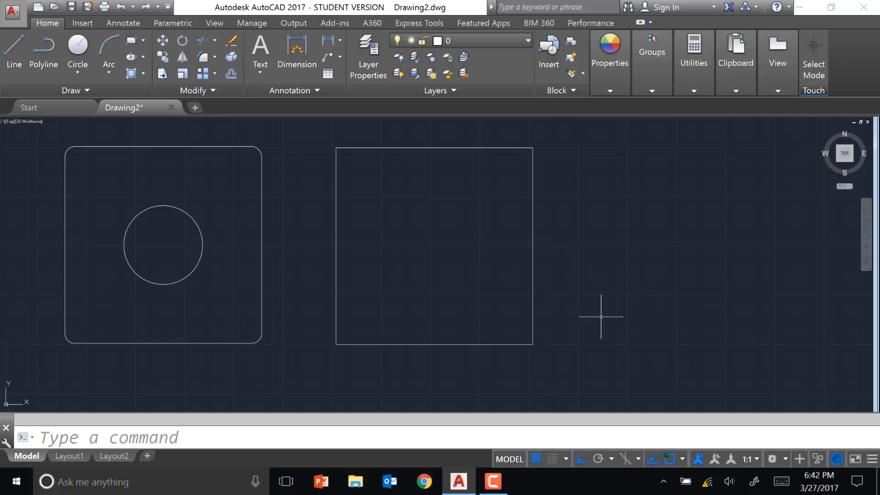
Step: Draw another 10 by 10 square from lines beside the plain square, finishing the last edge with the Close option
{"action": "type", "text": "l"}
{"action": "key", "text": "Return"}
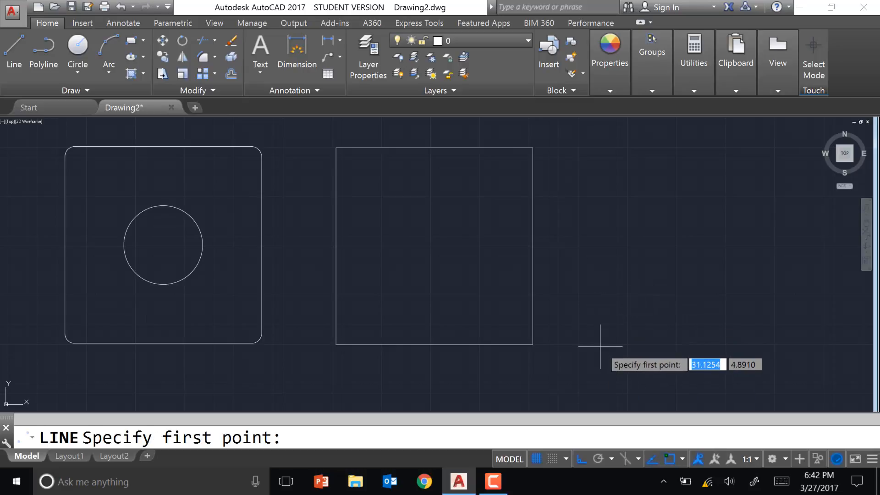
{"action": "left_click", "coordinate": [594, 345]}
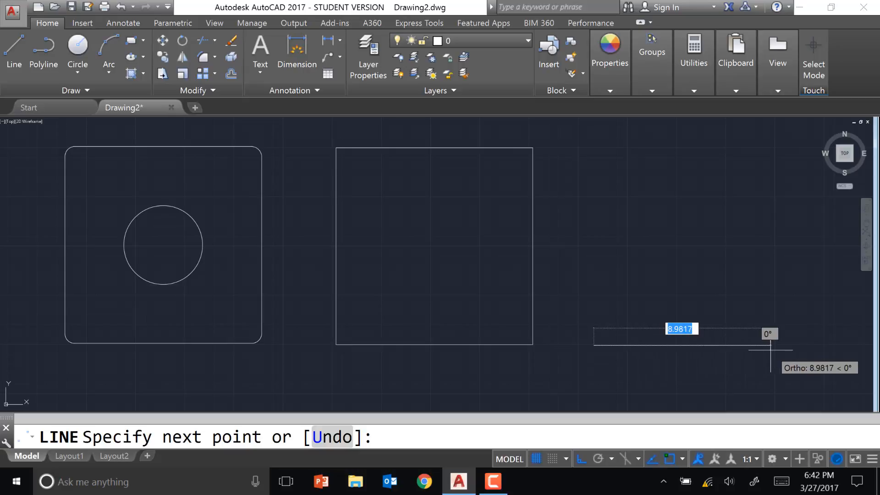
{"action": "type", "text": "1"}
{"action": "key", "text": "Return"}
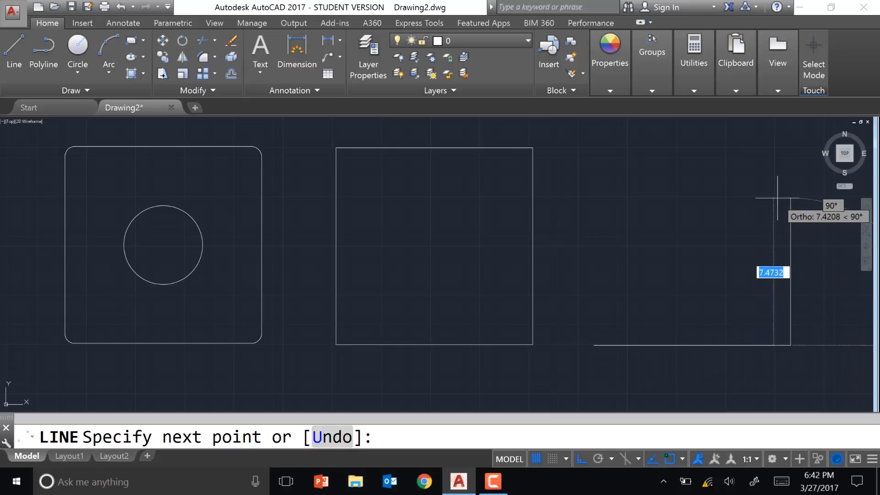
{"action": "type", "text": "10"}
{"action": "key", "text": "Return"}
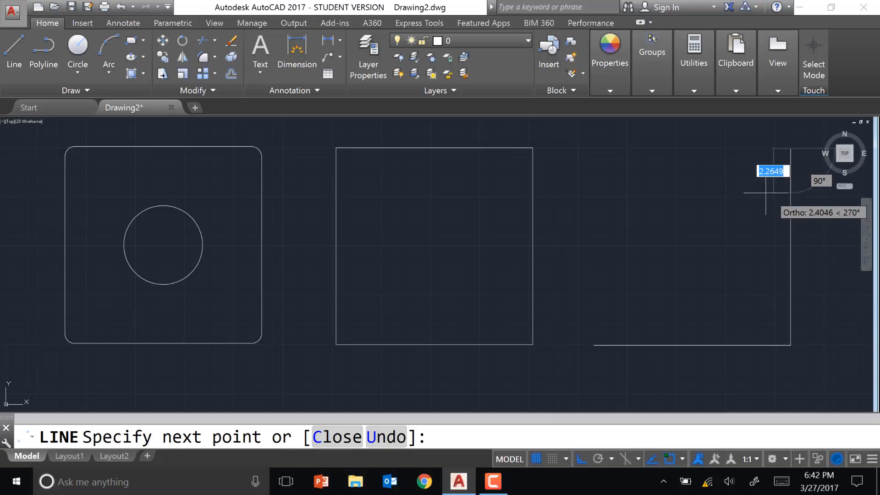
{"action": "type", "text": "10"}
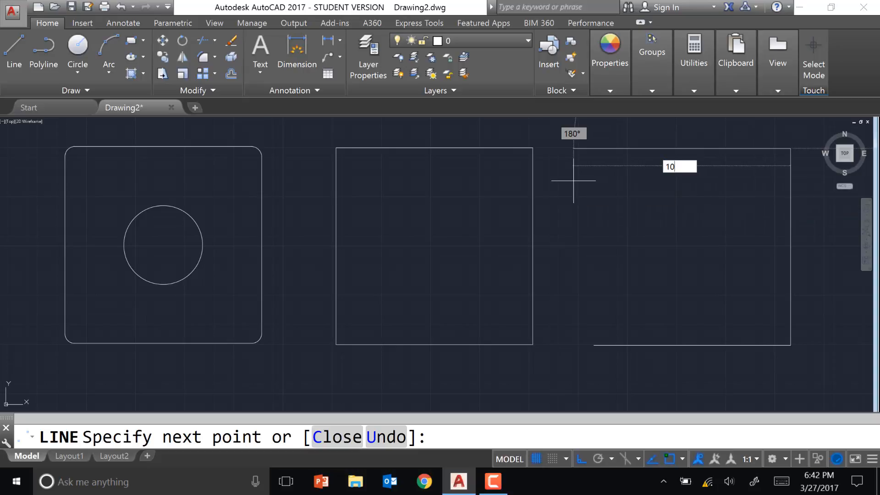
{"action": "key", "text": "Return"}
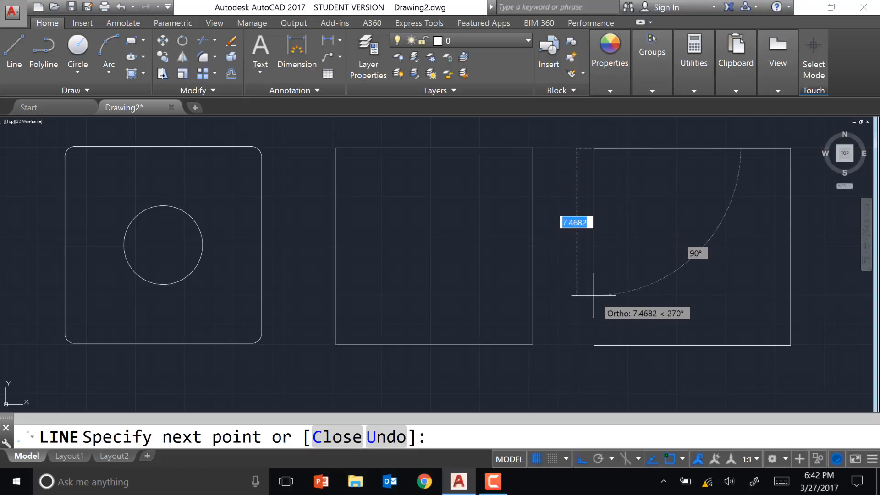
{"action": "type", "text": "c"}
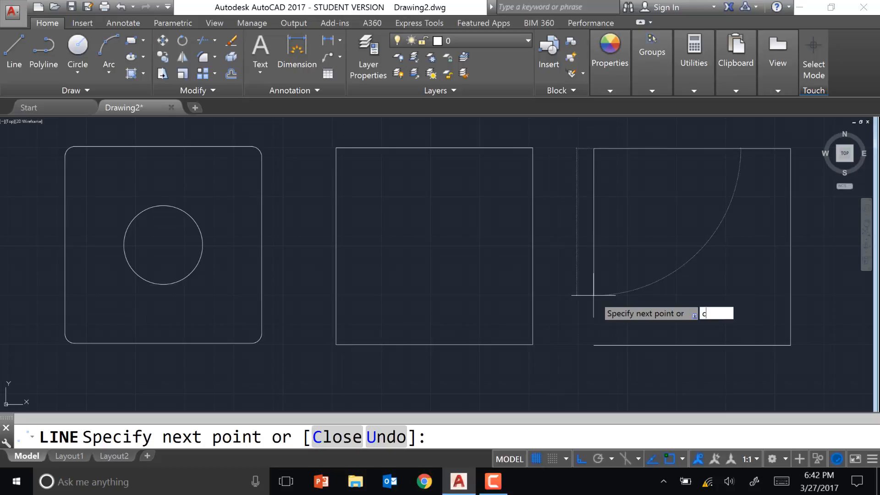
{"action": "key", "text": "Return"}
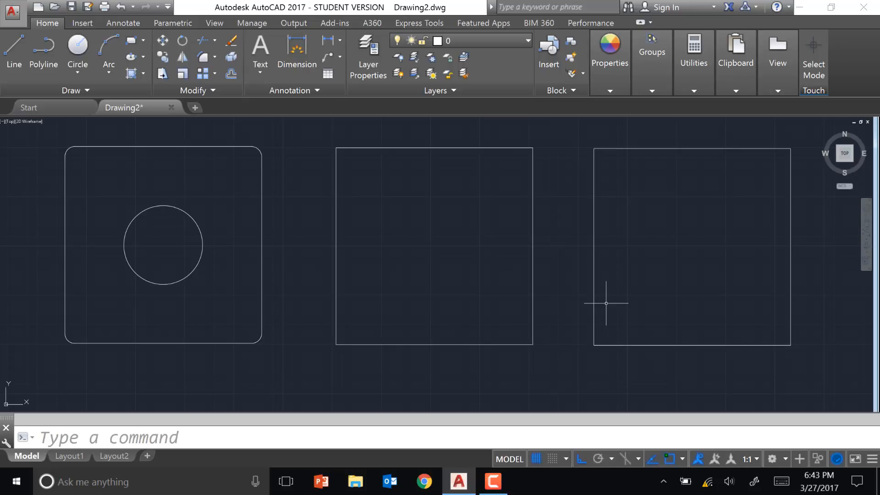
Step: Select the rightmost square's left edge on its own and all four edges with an enclosing window, clearing each selection
{"action": "left_click", "coordinate": [594, 216]}
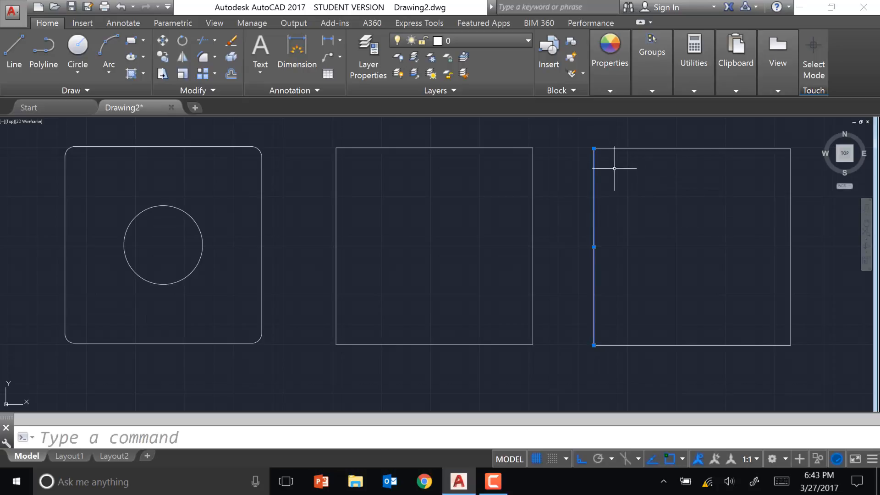
{"action": "key", "text": "Escape"}
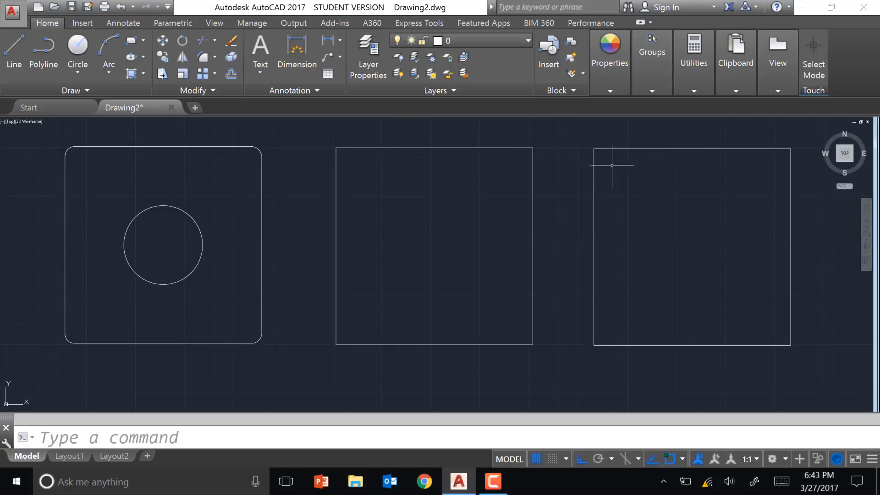
{"action": "left_click", "coordinate": [568, 132]}
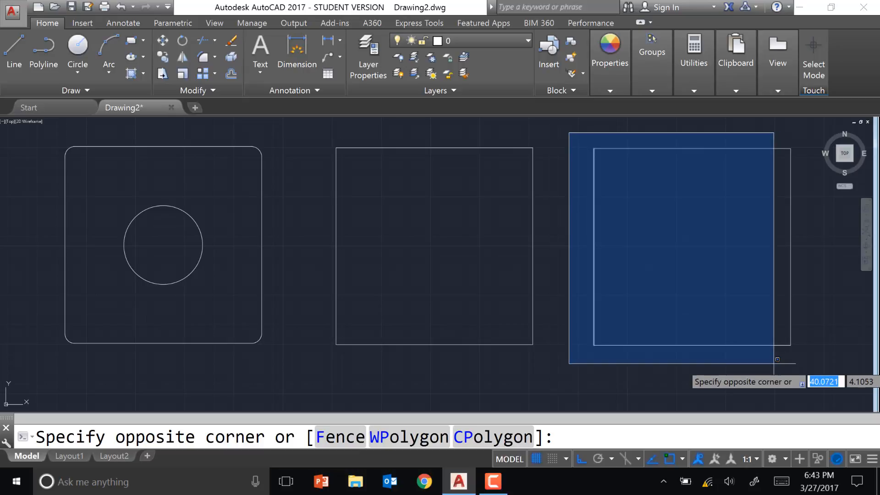
{"action": "left_click", "coordinate": [780, 359]}
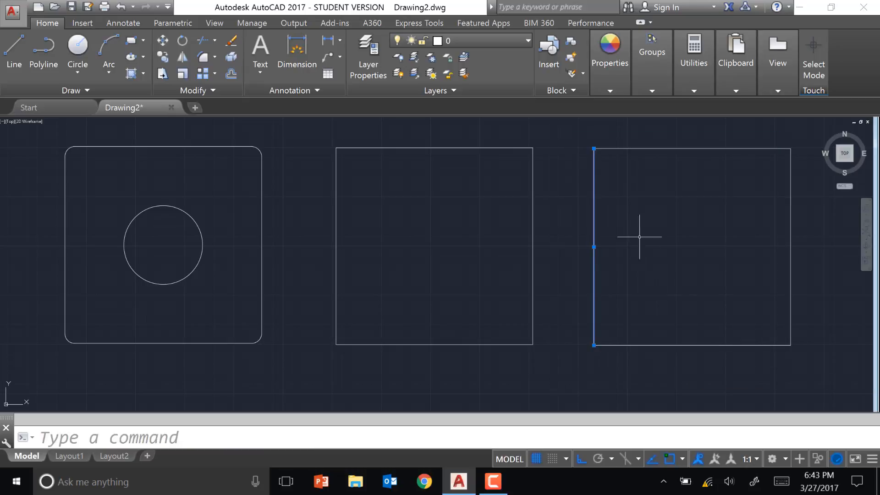
{"action": "left_click", "coordinate": [578, 134]}
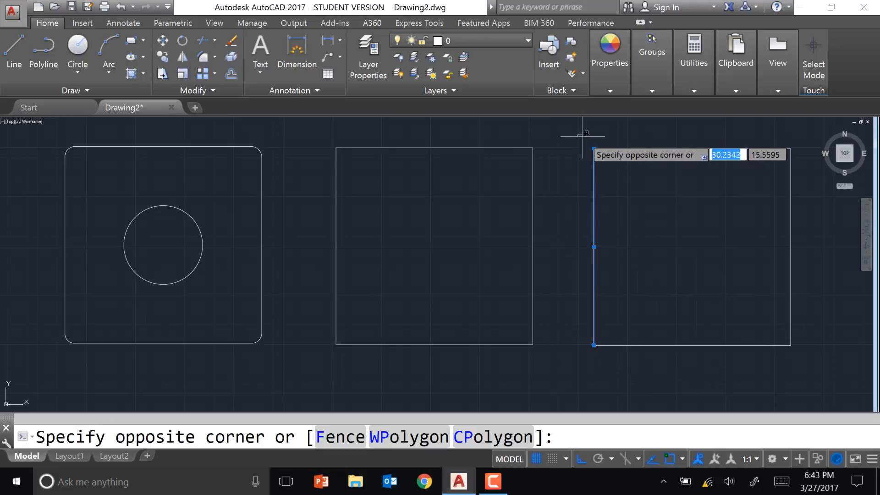
{"action": "left_click", "coordinate": [812, 353]}
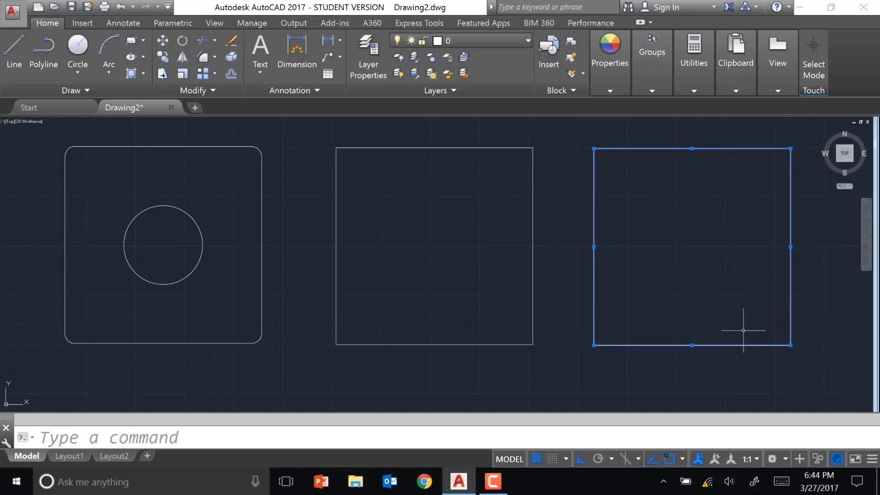
{"action": "key", "text": "Escape"}
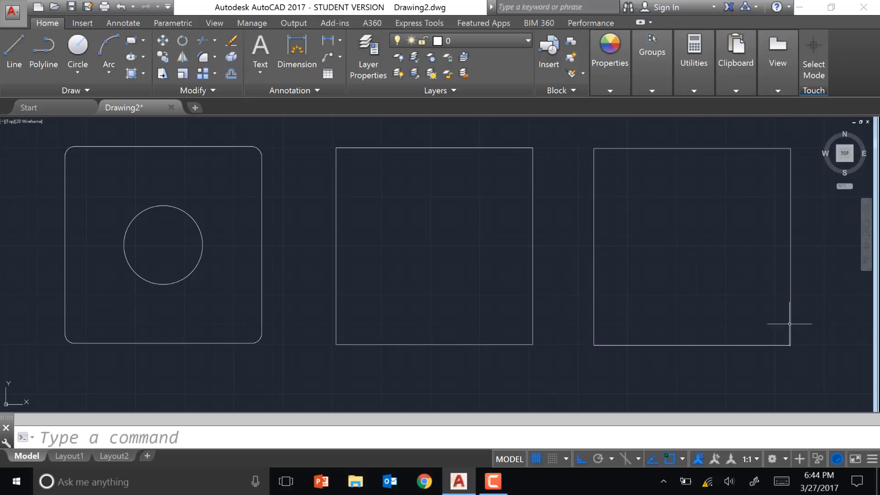
Step: Select the rightmost square's edges with a crossing window, add its left edge with another crossing window, and clear the selection
{"action": "left_click", "coordinate": [821, 360]}
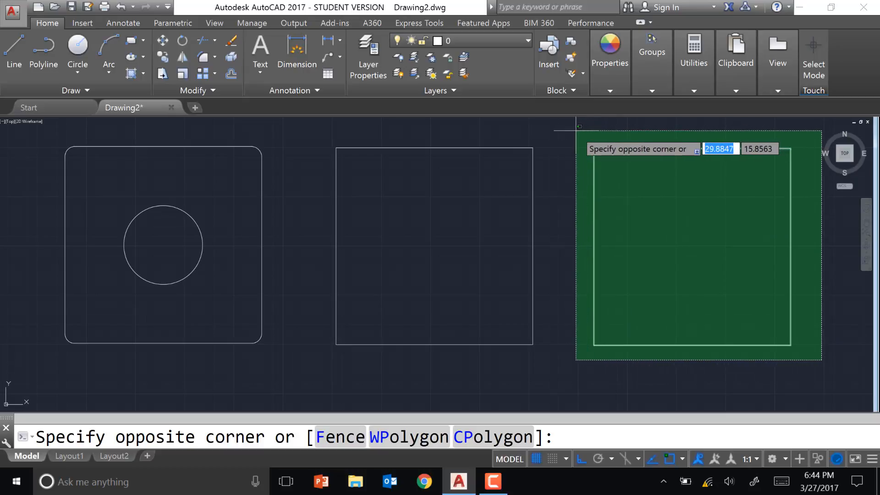
{"action": "left_click", "coordinate": [614, 134]}
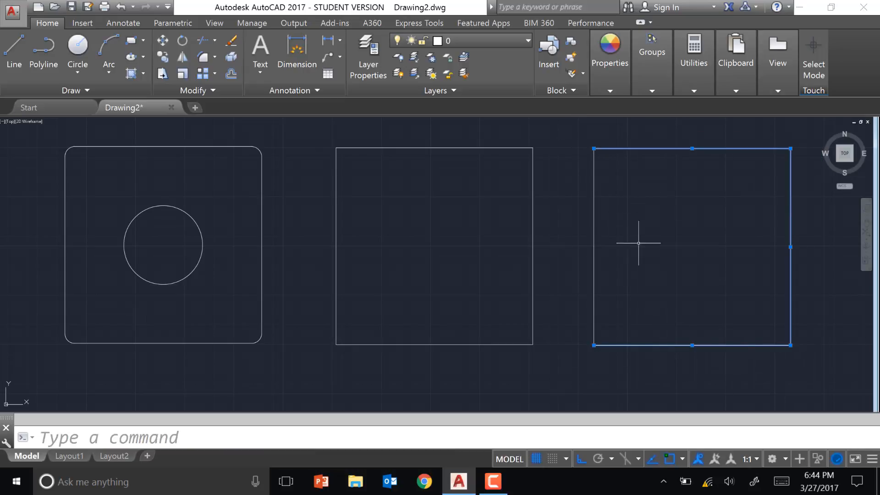
{"action": "left_click", "coordinate": [625, 255]}
{"action": "left_click", "coordinate": [557, 186]}
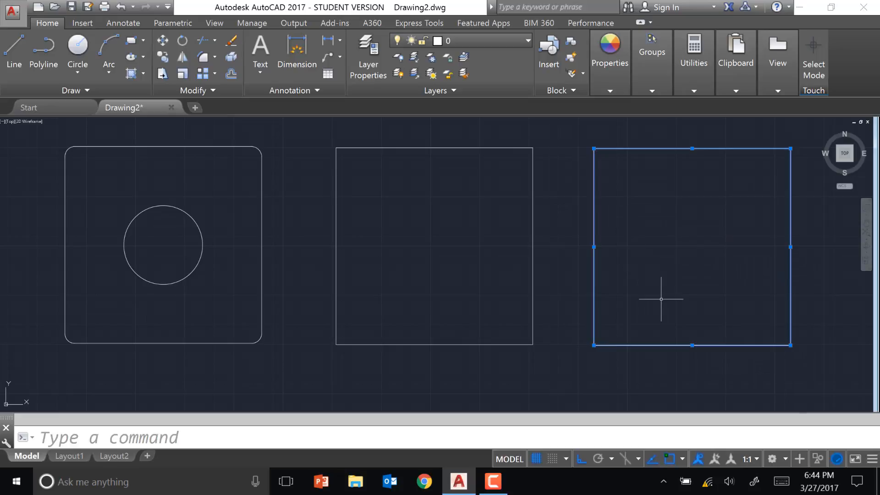
{"action": "key", "text": "Escape"}
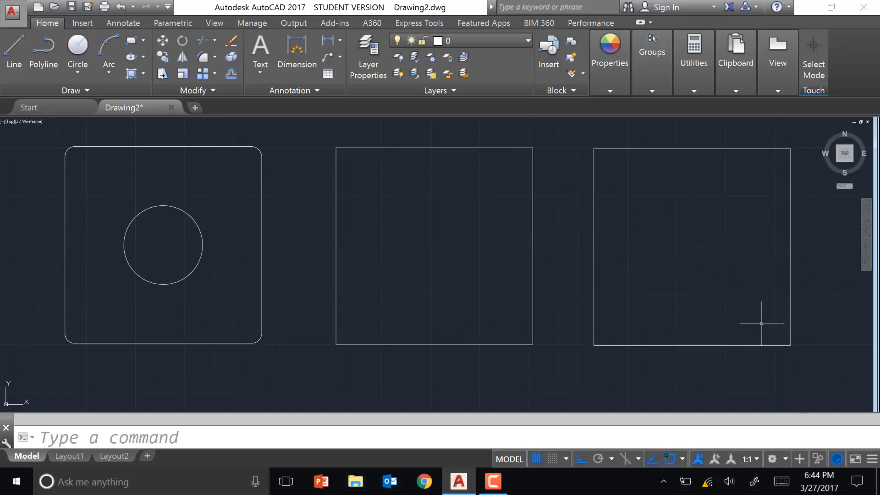
Step: Select the whole rightmost square with one crossing window and only its left edge with an enclosing window, clearing each selection
{"action": "left_click", "coordinate": [818, 362]}
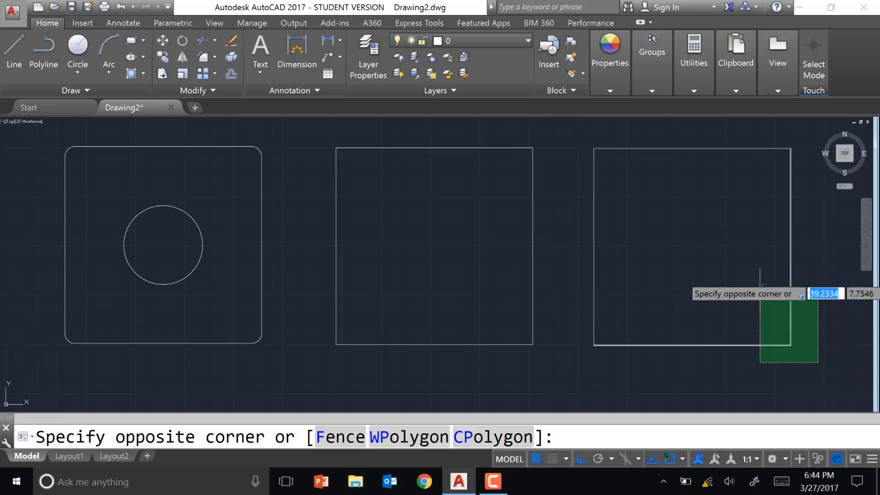
{"action": "left_click", "coordinate": [590, 140]}
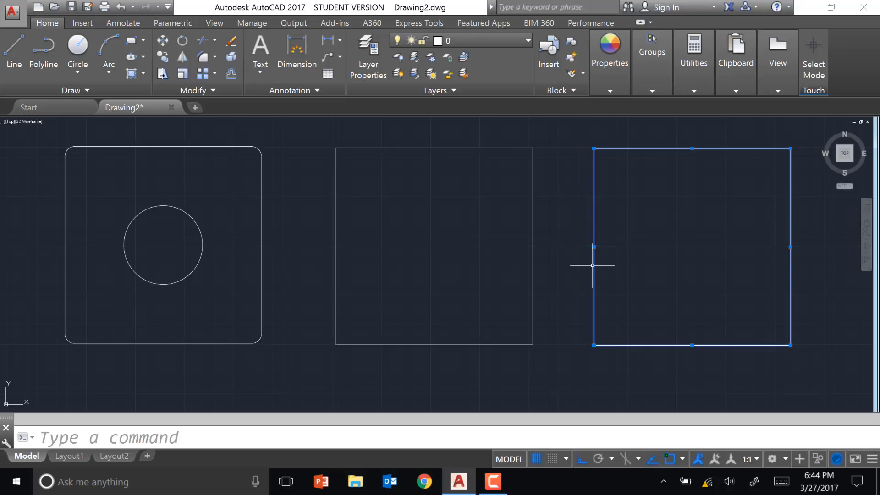
{"action": "key", "text": "Escape"}
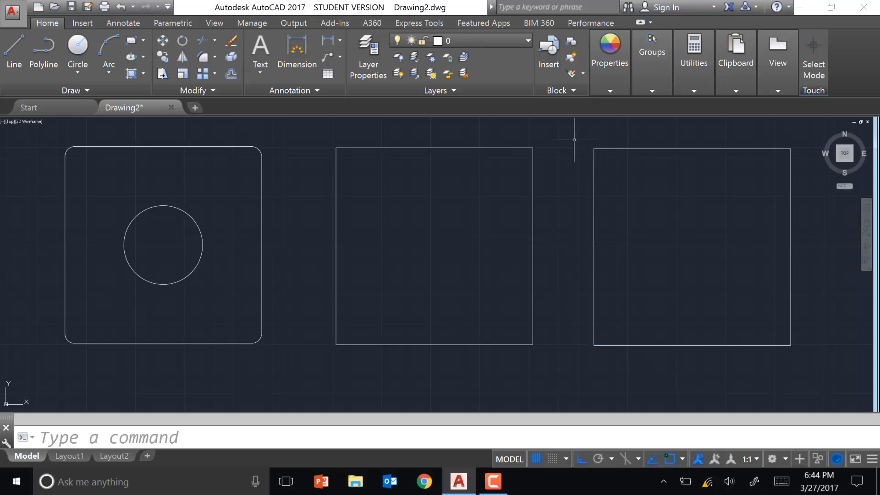
{"action": "mouse_move", "coordinate": [572, 134]}
{"action": "left_mouse_down"}
{"action": "mouse_move", "coordinate": [677, 146]}
{"action": "mouse_move", "coordinate": [756, 171]}
{"action": "mouse_move", "coordinate": [795, 219]}
{"action": "mouse_move", "coordinate": [793, 271]}
{"action": "mouse_move", "coordinate": [772, 340]}
{"action": "mouse_move", "coordinate": [688, 362]}
{"action": "mouse_move", "coordinate": [595, 363]}
{"action": "mouse_move", "coordinate": [575, 351]}
{"action": "left_mouse_up"}
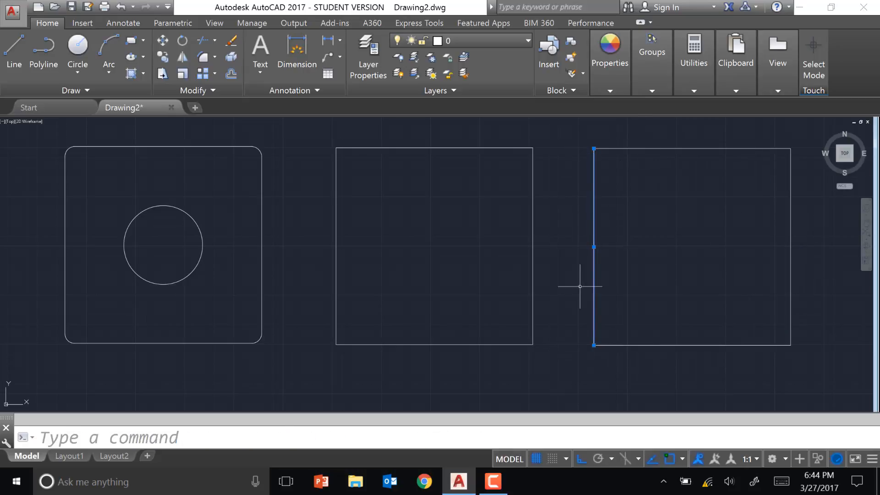
{"action": "key", "text": "Escape"}
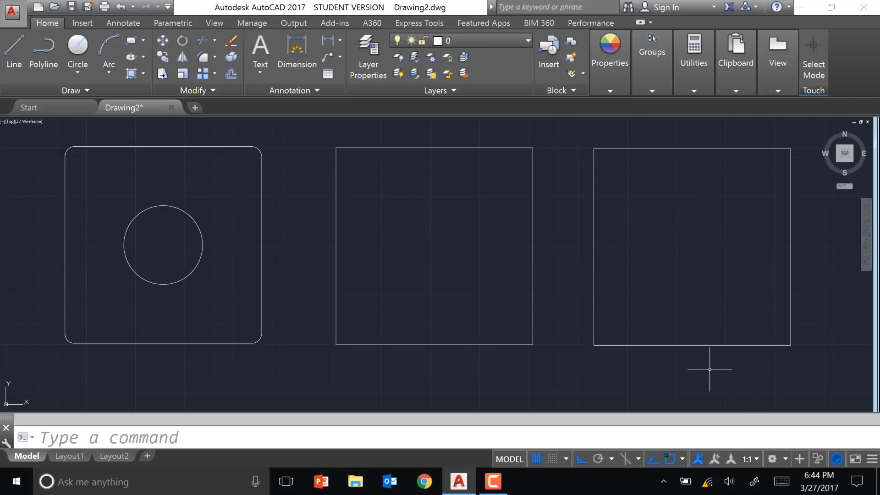
Step: Select the whole rightmost square, clear the selection, and try an enclosing window over only part of the square
{"action": "mouse_move", "coordinate": [824, 367]}
{"action": "left_mouse_down"}
{"action": "mouse_move", "coordinate": [783, 239]}
{"action": "mouse_move", "coordinate": [734, 168]}
{"action": "mouse_move", "coordinate": [673, 153]}
{"action": "mouse_move", "coordinate": [601, 154]}
{"action": "mouse_move", "coordinate": [571, 193]}
{"action": "mouse_move", "coordinate": [594, 369]}
{"action": "left_mouse_up"}
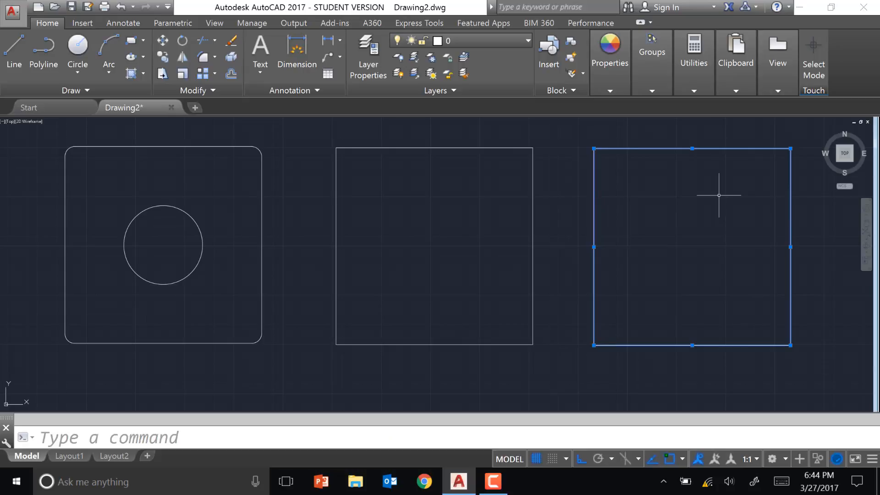
{"action": "key", "text": "Escape"}
{"action": "left_click", "coordinate": [579, 128]}
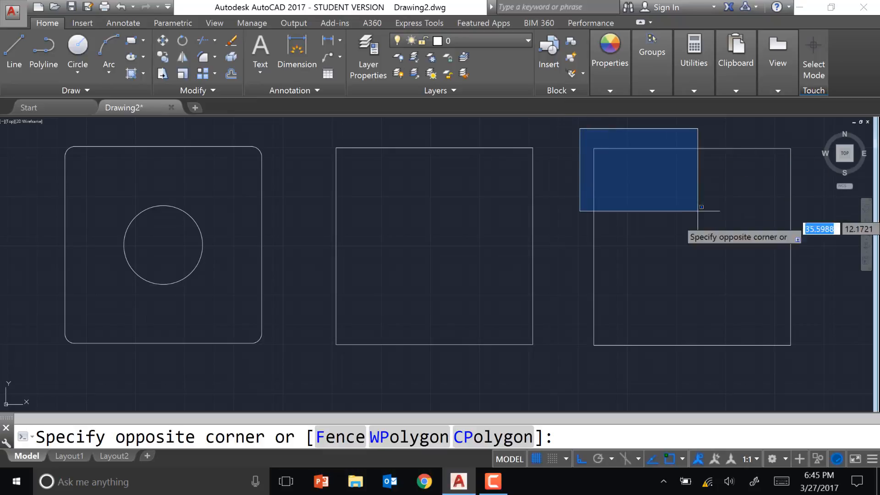
{"action": "left_click", "coordinate": [758, 309]}
Step: Select all four edges of the rightmost square with a crossing window and delete them
{"action": "left_click", "coordinate": [822, 374]}
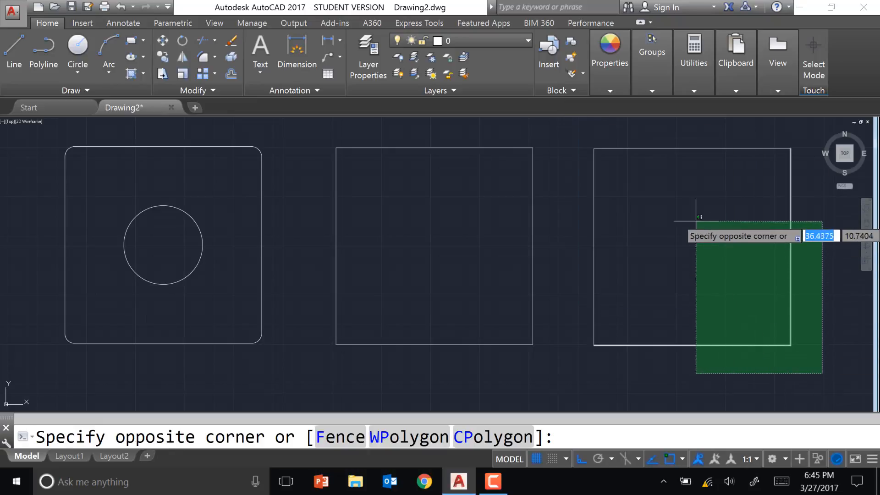
{"action": "left_click", "coordinate": [581, 134]}
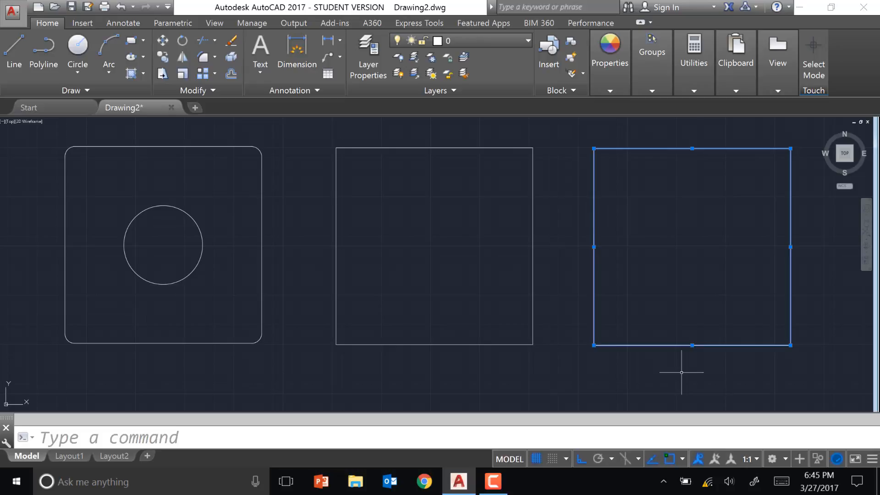
{"action": "key", "text": "Delete"}
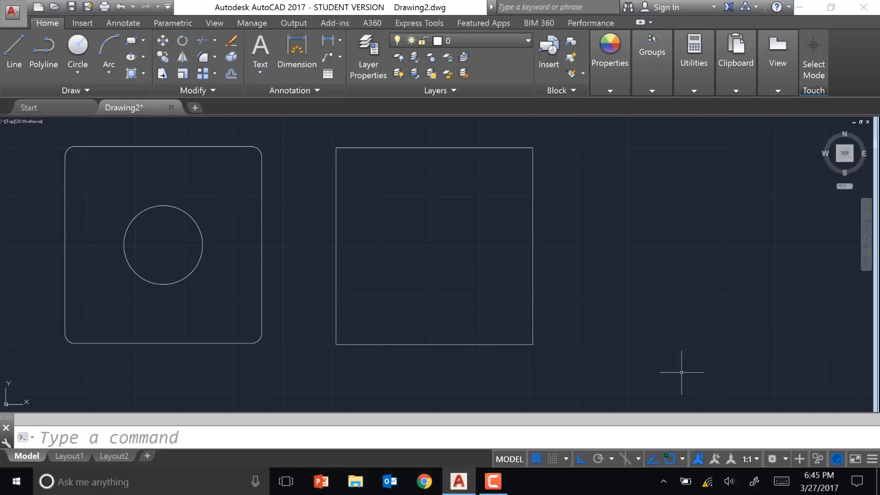
Step: Examine the rounded square and the plain square at several zoom levels and pan positions
{"action": "scroll", "coordinate": [666, 358], "scroll_direction": "up", "scroll_amount": 4}
{"action": "scroll", "coordinate": [306, 199], "scroll_direction": "down", "scroll_amount": 2}
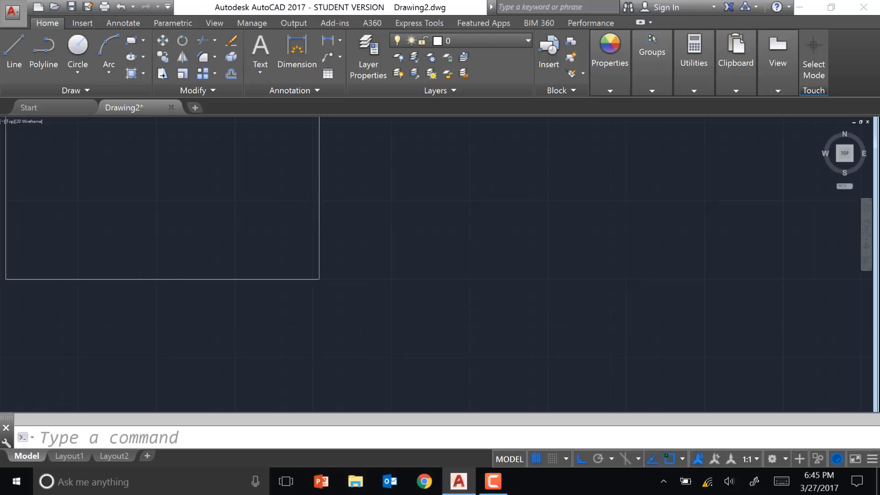
{"action": "scroll", "coordinate": [314, 213], "scroll_direction": "down", "scroll_amount": 2}
{"action": "scroll", "coordinate": [388, 236], "scroll_direction": "down", "scroll_amount": 2}
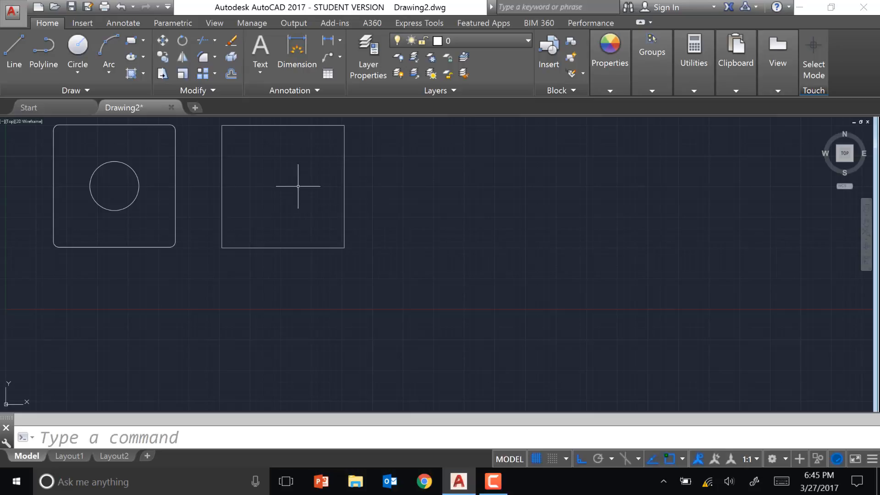
{"action": "scroll", "coordinate": [272, 181], "scroll_direction": "up", "scroll_amount": 2}
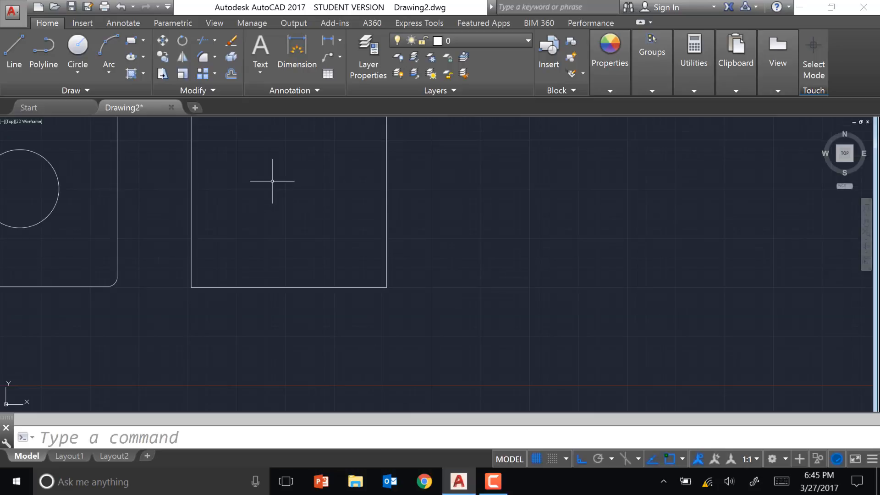
{"action": "scroll", "coordinate": [272, 181], "scroll_direction": "down", "scroll_amount": 4}
{"action": "scroll", "coordinate": [202, 173], "scroll_direction": "up", "scroll_amount": 6}
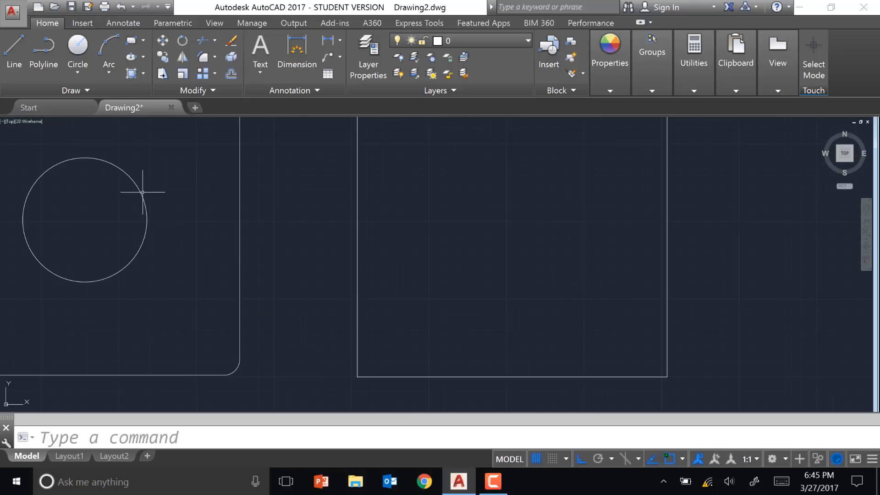
{"action": "scroll", "coordinate": [143, 192], "scroll_direction": "down", "scroll_amount": 4}
{"action": "scroll", "coordinate": [151, 176], "scroll_direction": "up", "scroll_amount": 3}
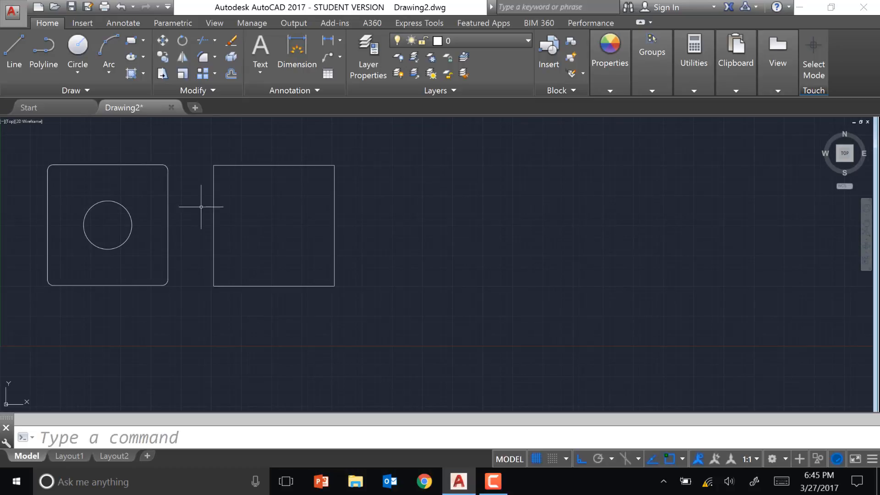
{"action": "mouse_move", "coordinate": [202, 213]}
{"action": "middle_mouse_down"}
{"action": "mouse_move", "coordinate": [180, 214]}
{"action": "mouse_move", "coordinate": [226, 236]}
{"action": "mouse_move", "coordinate": [234, 251]}
{"action": "mouse_move", "coordinate": [286, 239]}
{"action": "mouse_move", "coordinate": [273, 240]}
{"action": "middle_mouse_up"}
{"action": "scroll", "coordinate": [238, 241], "scroll_direction": "up", "scroll_amount": 2}
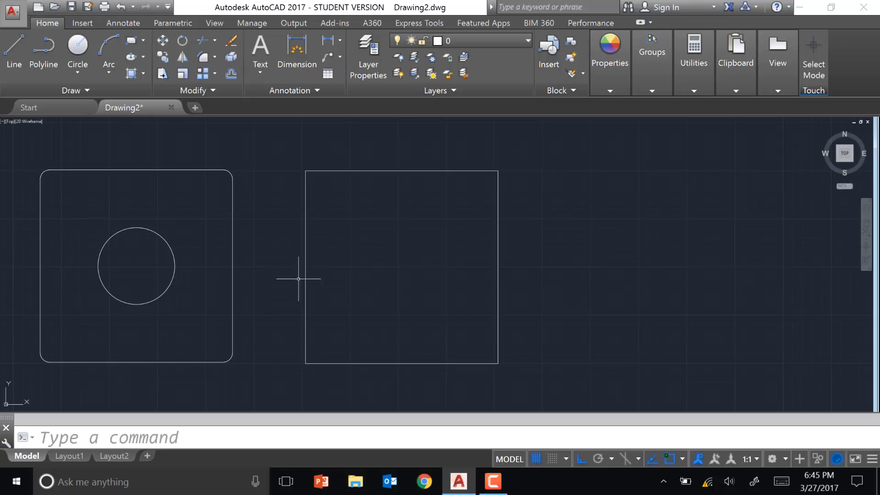
{"action": "scroll", "coordinate": [298, 277], "scroll_direction": "down", "scroll_amount": 7}
{"action": "scroll", "coordinate": [287, 271], "scroll_direction": "up", "scroll_amount": 5}
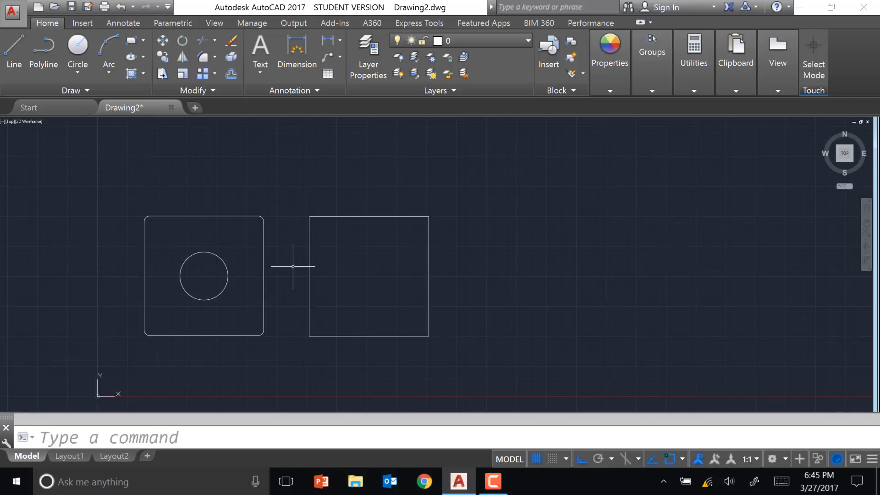
{"action": "mouse_move", "coordinate": [291, 261]}
{"action": "middle_mouse_down"}
{"action": "mouse_move", "coordinate": [385, 257]}
{"action": "mouse_move", "coordinate": [269, 248]}
{"action": "middle_mouse_up"}
{"action": "scroll", "coordinate": [330, 253], "scroll_direction": "up", "scroll_amount": 2}
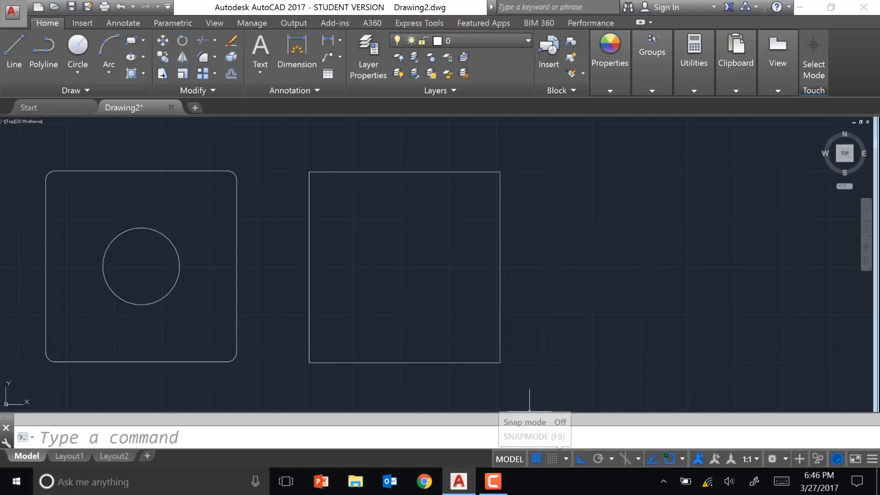
Step: Check in the object snap settings that the Midpoint snap is enabled, and accept the settings
{"action": "left_click", "coordinate": [566, 457]}
{"action": "left_click", "coordinate": [531, 442]}
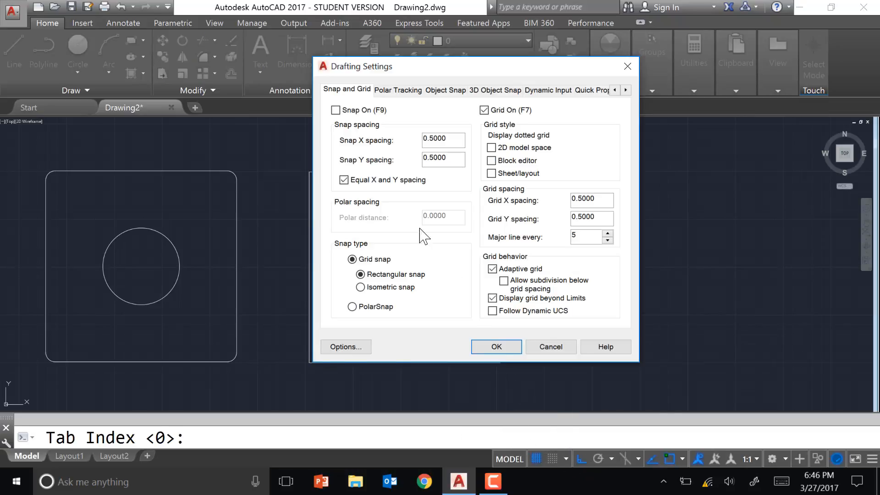
{"action": "left_click", "coordinate": [446, 89]}
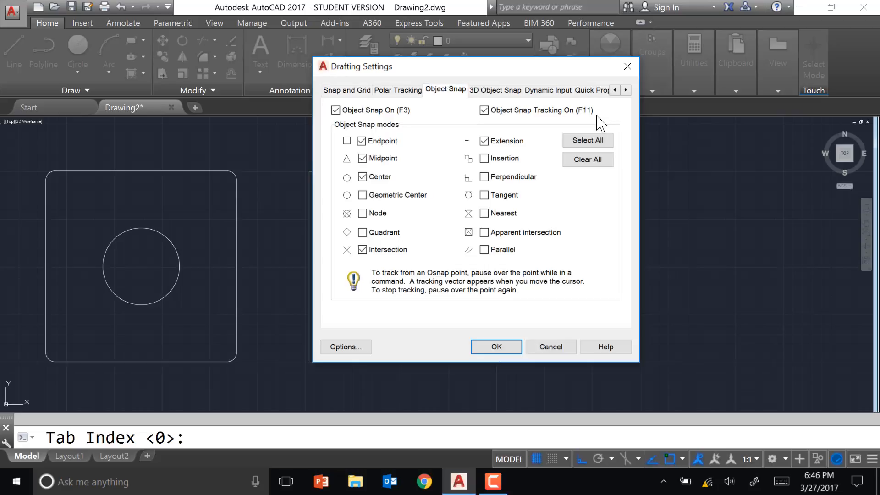
{"action": "left_click", "coordinate": [362, 158]}
{"action": "left_click", "coordinate": [497, 345]}
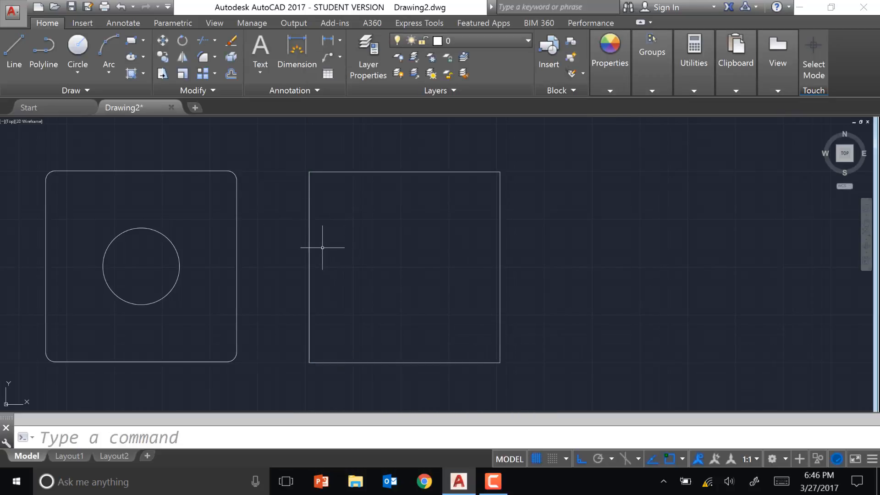
Step: Draw a horizontal line across the plain square from the midpoint of its left edge to the midpoint of its right edge
{"action": "type", "text": "l"}
{"action": "key", "text": "Return"}
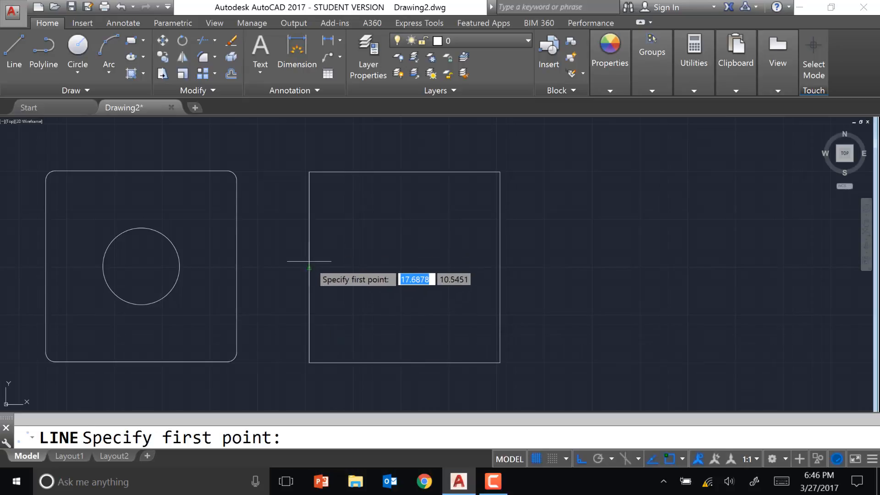
{"action": "left_click", "coordinate": [310, 267]}
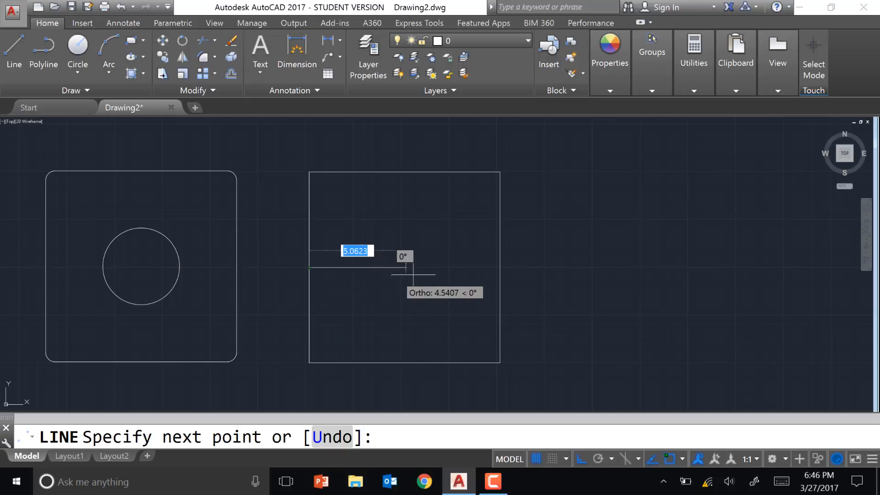
{"action": "left_click", "coordinate": [499, 267]}
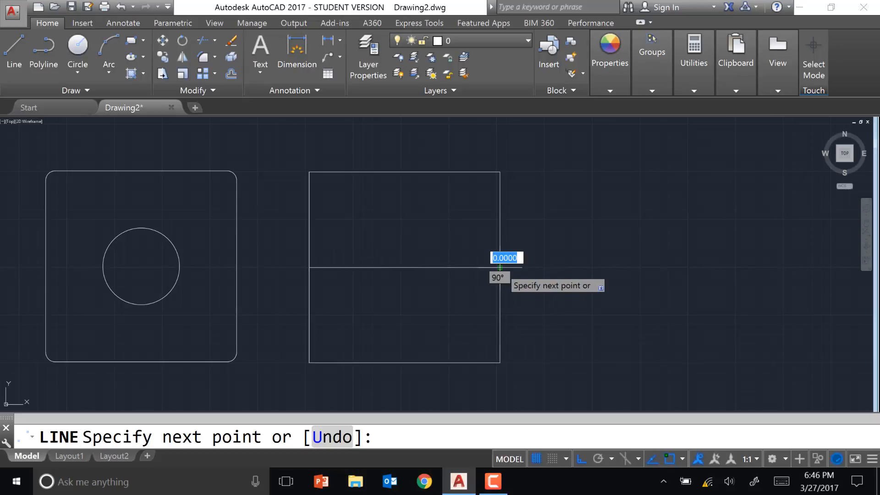
{"action": "key", "text": "Escape"}
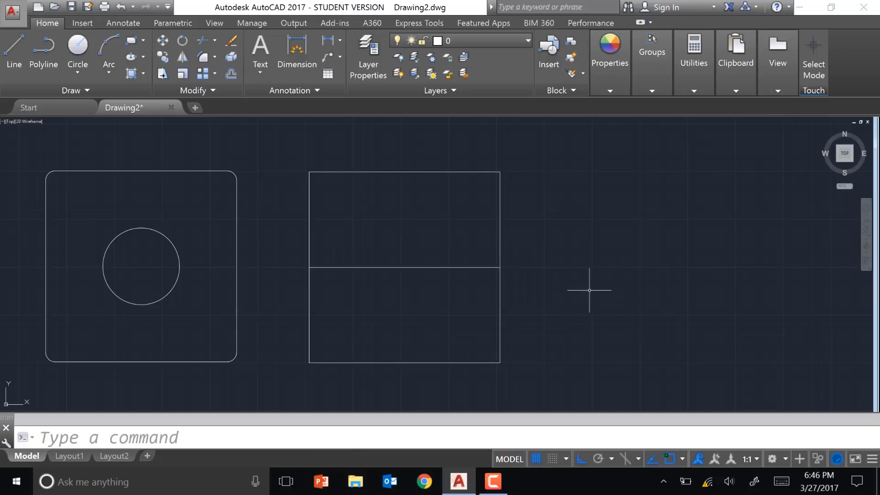
Step: Draw a vertical line through the plain square from the midpoint of its top edge to the midpoint of its bottom edge
{"action": "key", "text": "Return"}
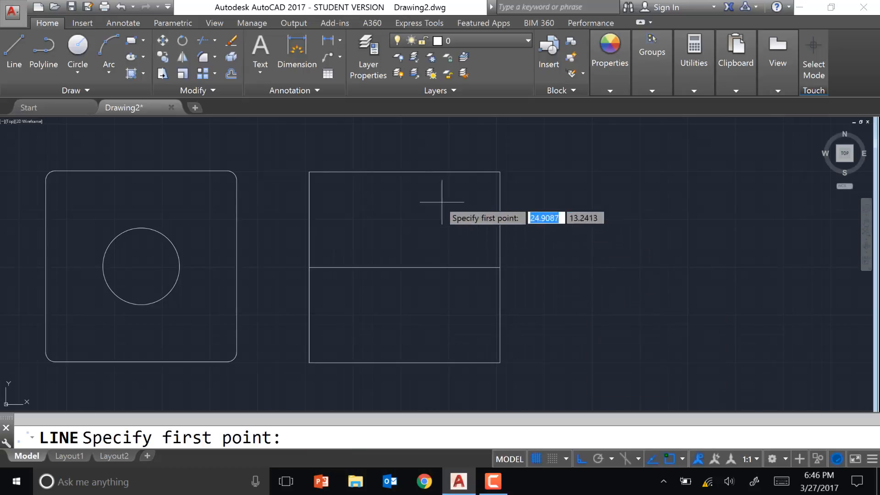
{"action": "left_click", "coordinate": [404, 172]}
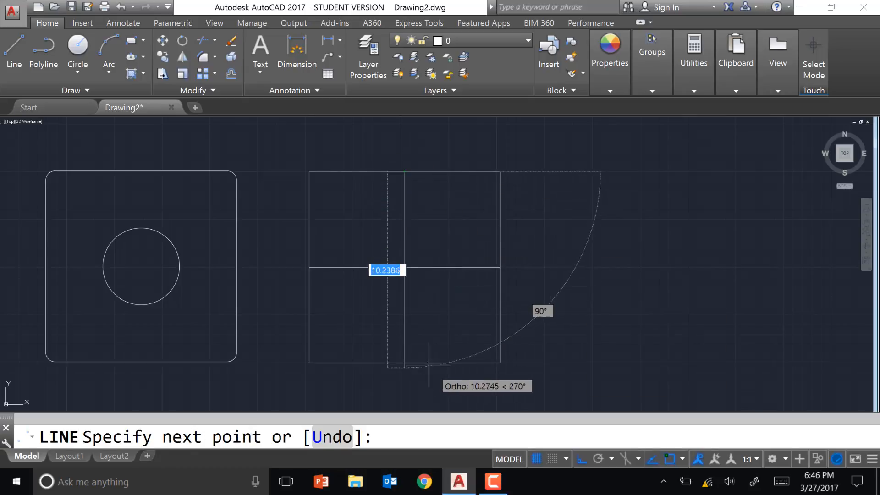
{"action": "left_click", "coordinate": [404, 363]}
{"action": "key", "text": "Escape"}
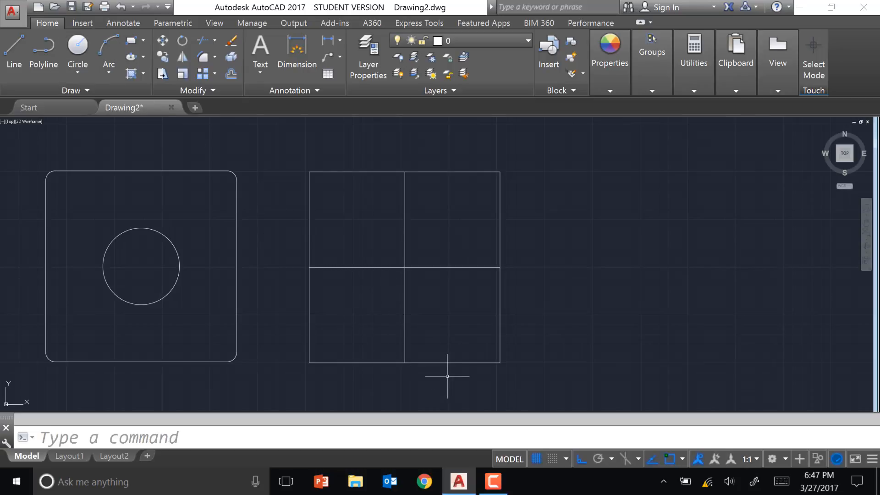
Step: Draw a circle with radius 2 centred on the intersection of the two midlines
{"action": "type", "text": "C"}
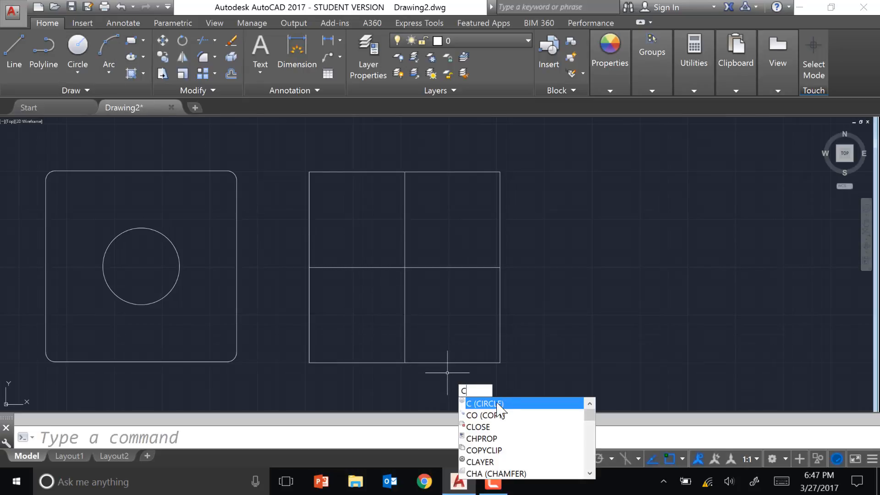
{"action": "left_click", "coordinate": [499, 404]}
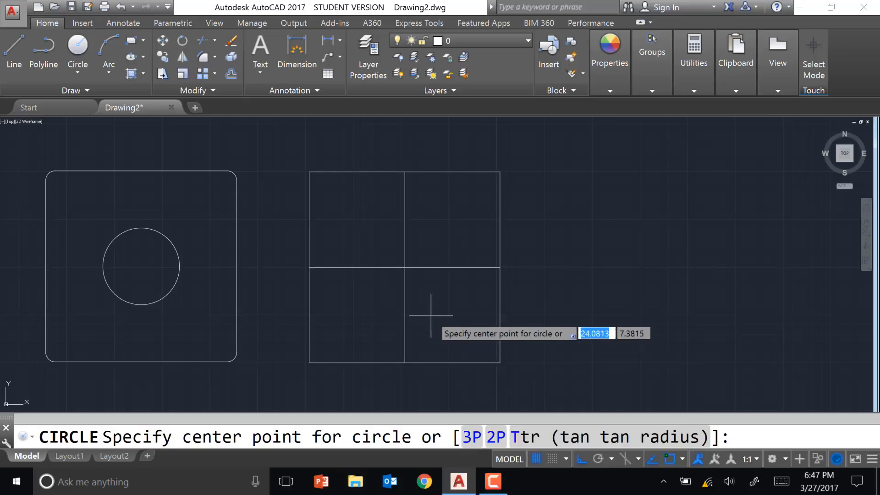
{"action": "left_click", "coordinate": [404, 267]}
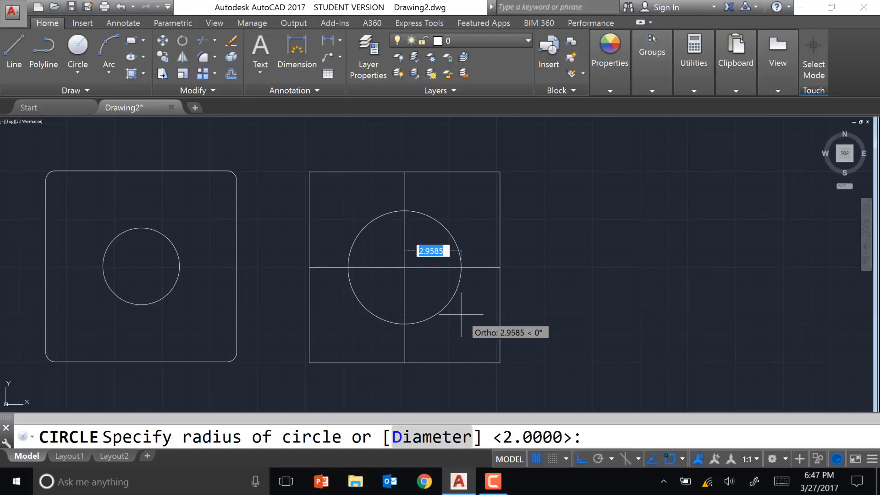
{"action": "type", "text": "2"}
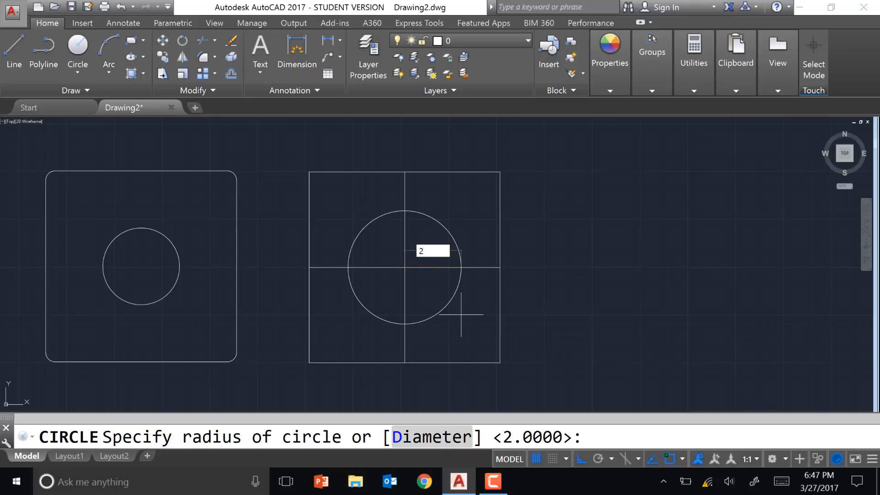
{"action": "key", "text": "Return"}
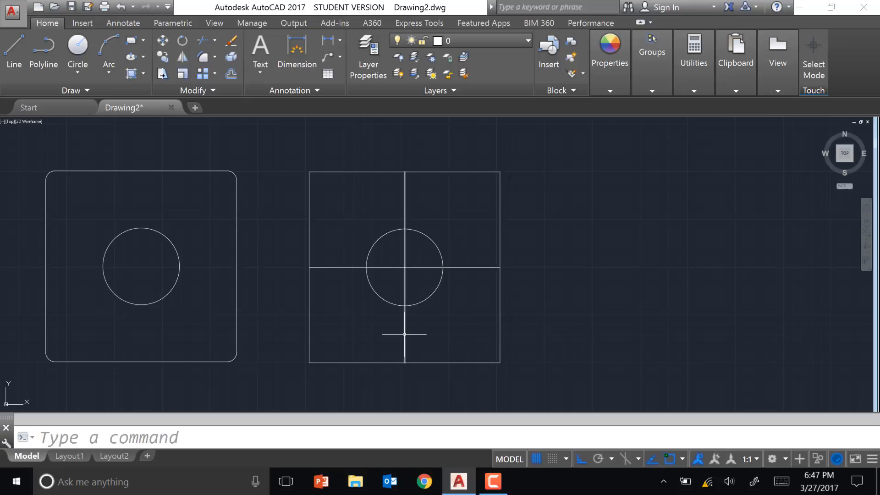
Step: Select the vertical and horizontal midlines inside the plain square with crossing windows and delete them
{"action": "left_click", "coordinate": [430, 346]}
{"action": "left_click", "coordinate": [387, 352]}
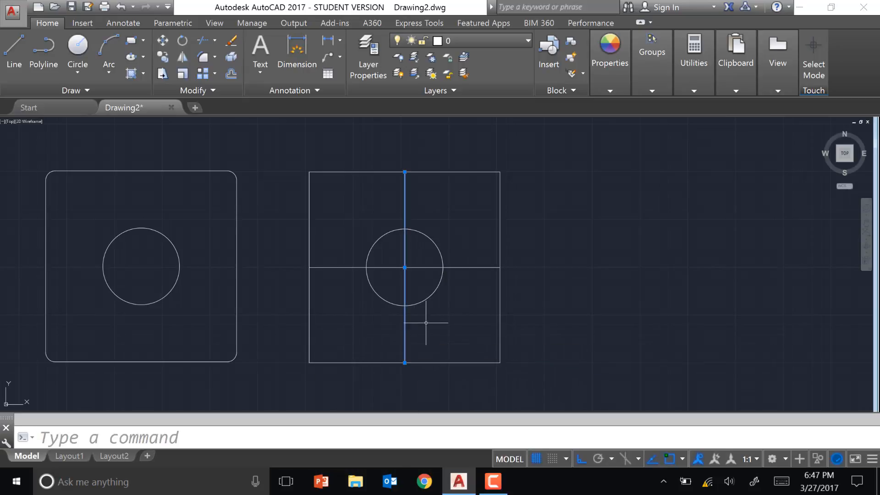
{"action": "left_click", "coordinate": [478, 289]}
{"action": "left_click", "coordinate": [458, 236]}
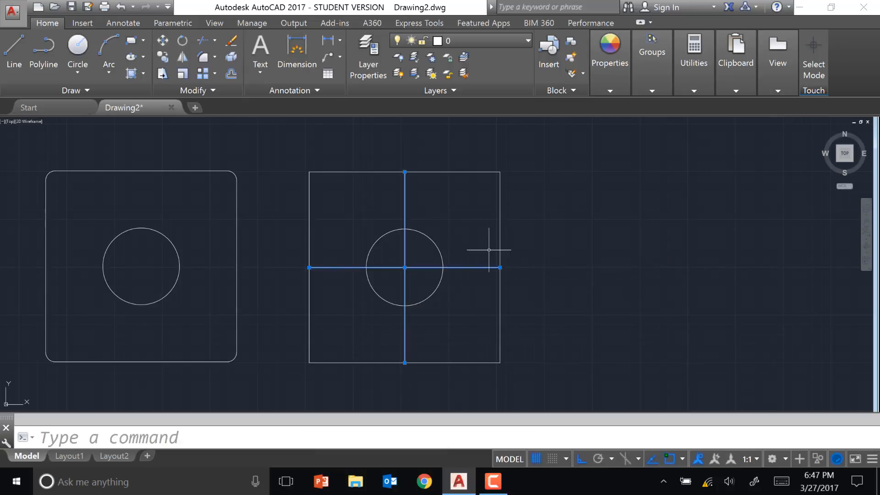
{"action": "key", "text": "Delete"}
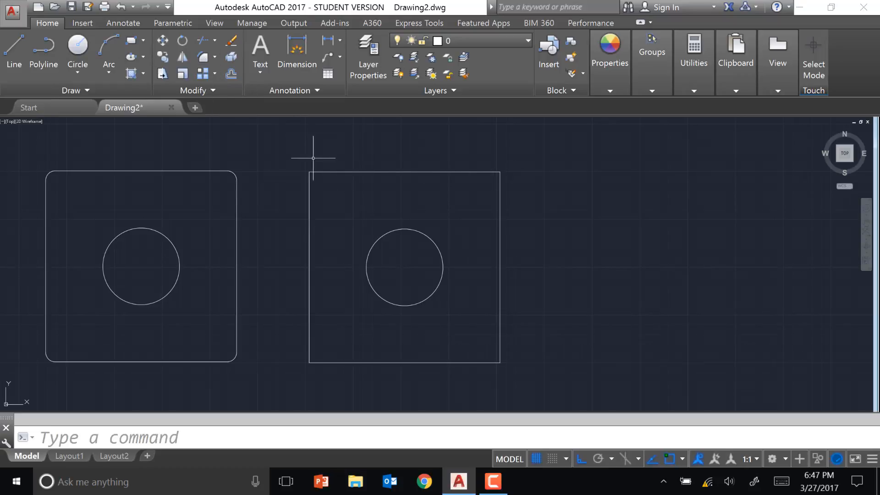
Step: Fillet the lower-right corner of the sharp-cornered square with a radius of 0.5
{"action": "type", "text": "f"}
{"action": "key", "text": "Return"}
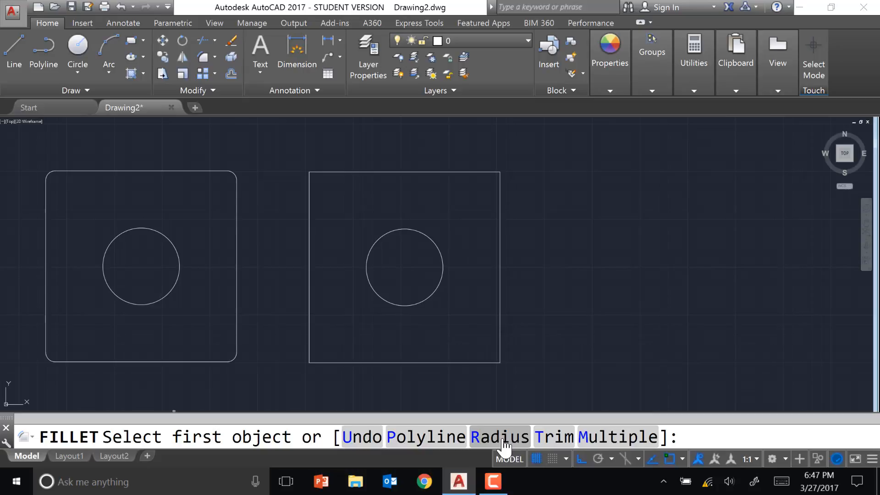
{"action": "type", "text": "r"}
{"action": "key", "text": "Return"}
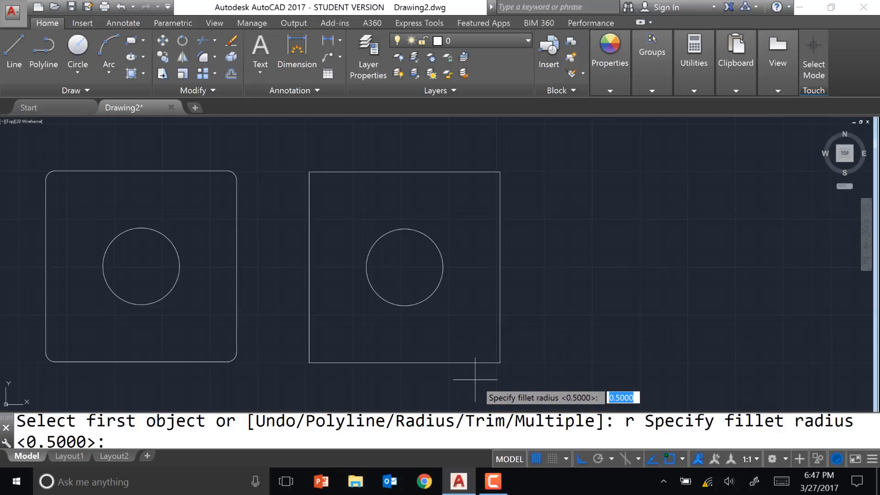
{"action": "type", "text": ".5"}
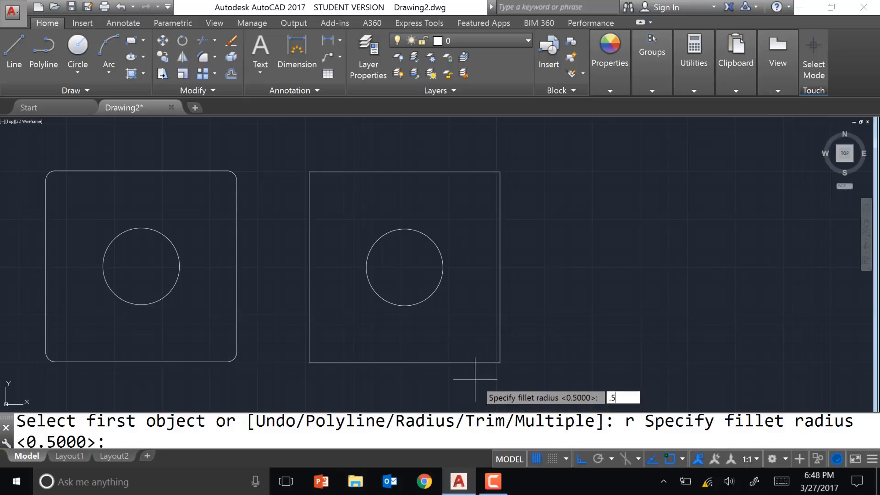
{"action": "key", "text": "Return"}
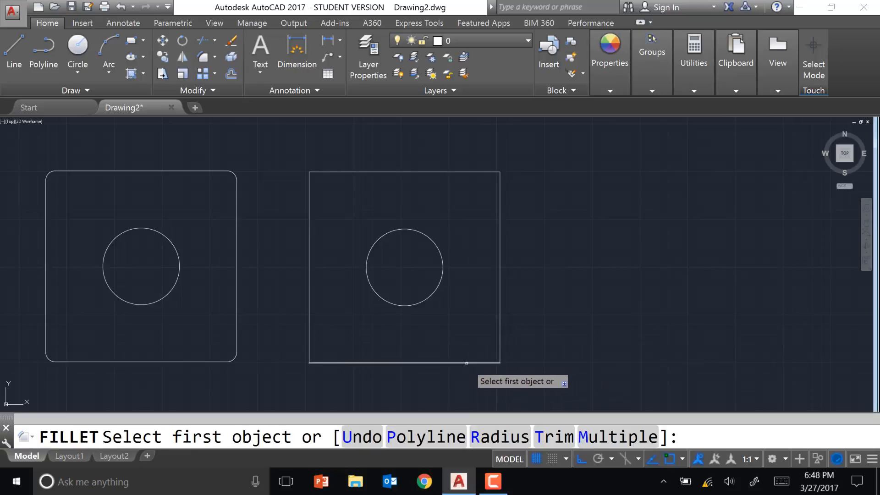
{"action": "left_click", "coordinate": [461, 362]}
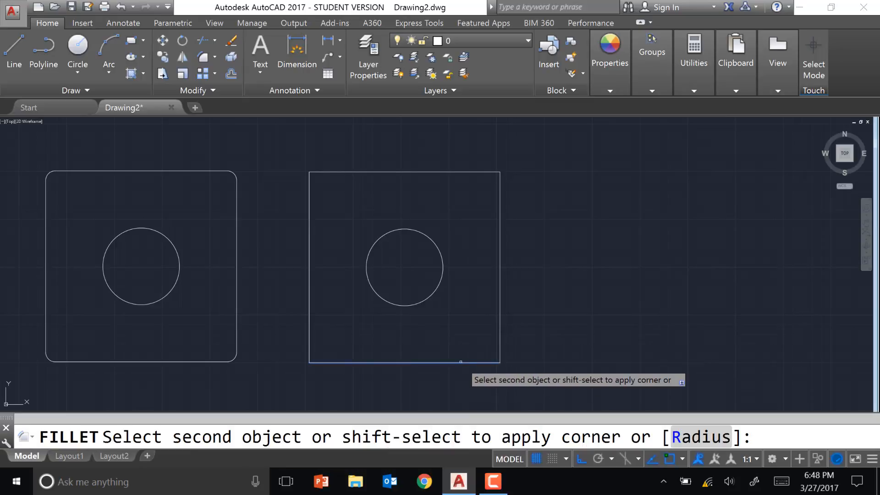
{"action": "left_click", "coordinate": [500, 331]}
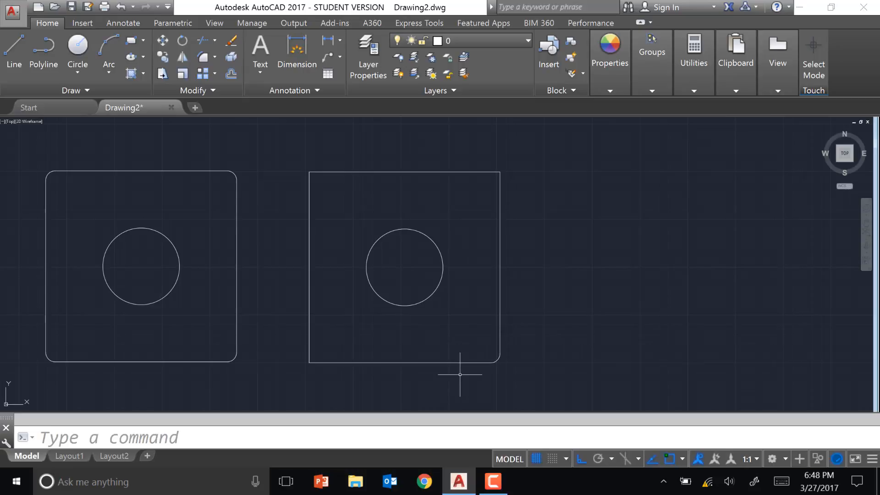
Step: Fillet the upper-right corner of the same square between its right and top edges, keeping the 0.5 radius
{"action": "type", "text": "f"}
{"action": "key", "text": "Return"}
{"action": "left_click", "coordinate": [500, 189]}
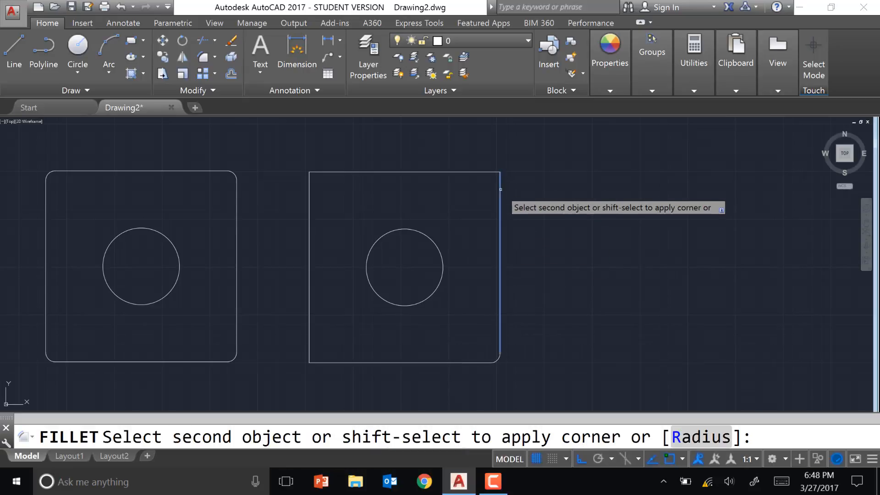
{"action": "left_click", "coordinate": [482, 173]}
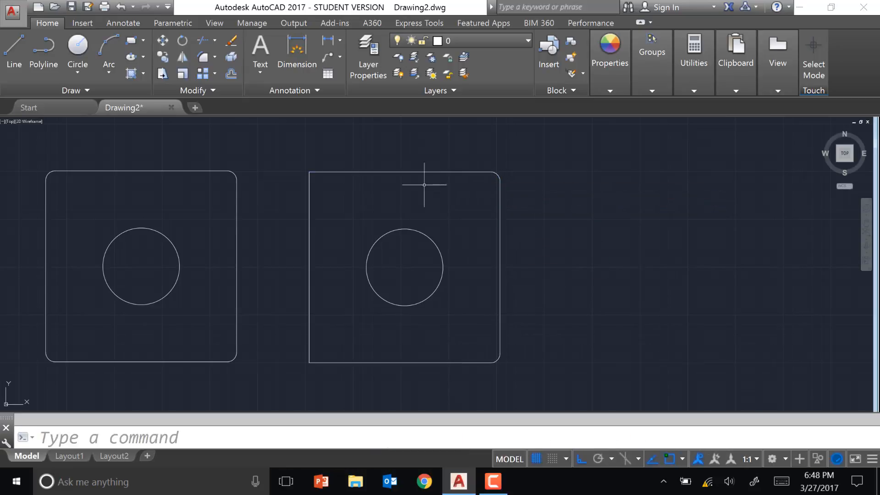
Step: Fillet the square's two remaining corners, upper-left and lower-left, with the same 0.5 radius
{"action": "key", "text": "Return"}
{"action": "left_click", "coordinate": [351, 173]}
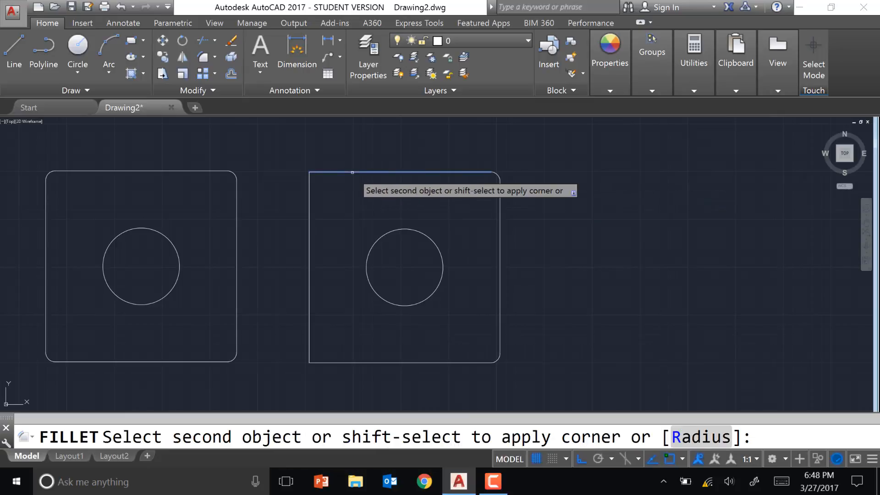
{"action": "left_click", "coordinate": [309, 190]}
{"action": "key", "text": "Return"}
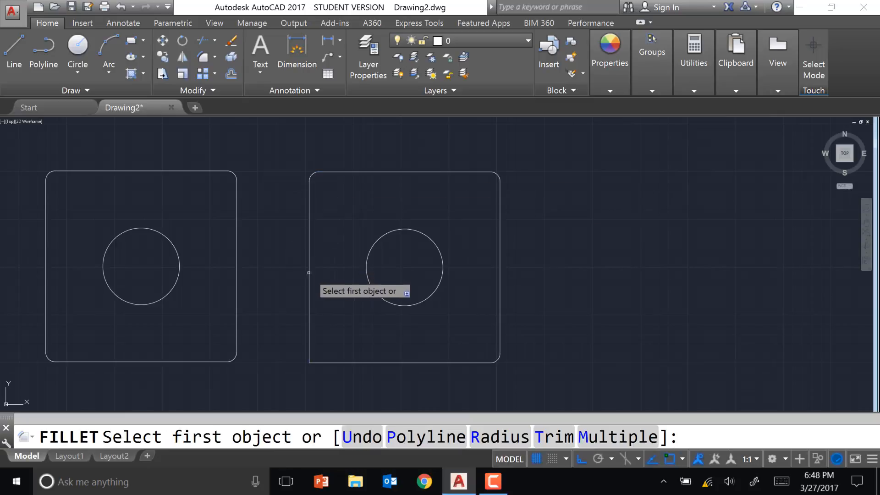
{"action": "left_click", "coordinate": [309, 314]}
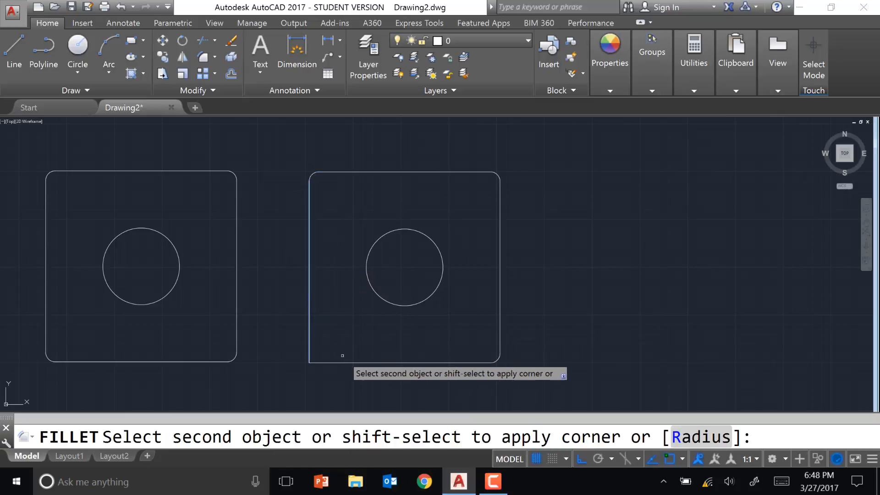
{"action": "left_click", "coordinate": [343, 362]}
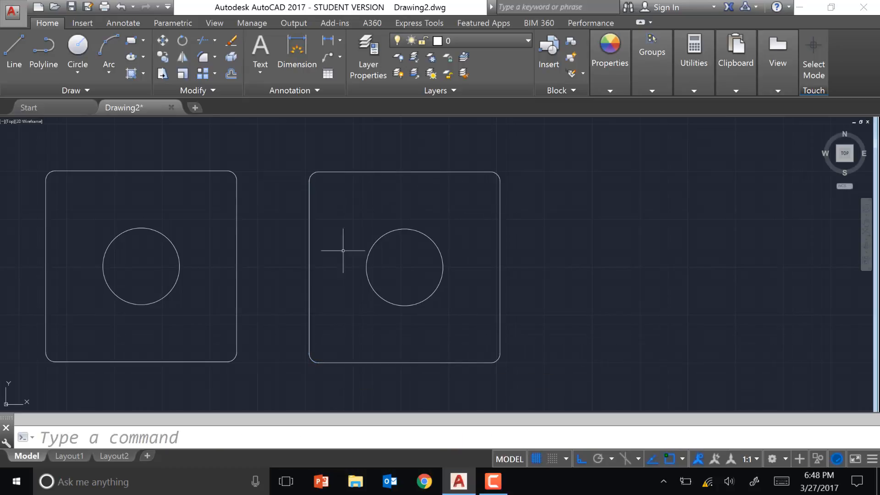